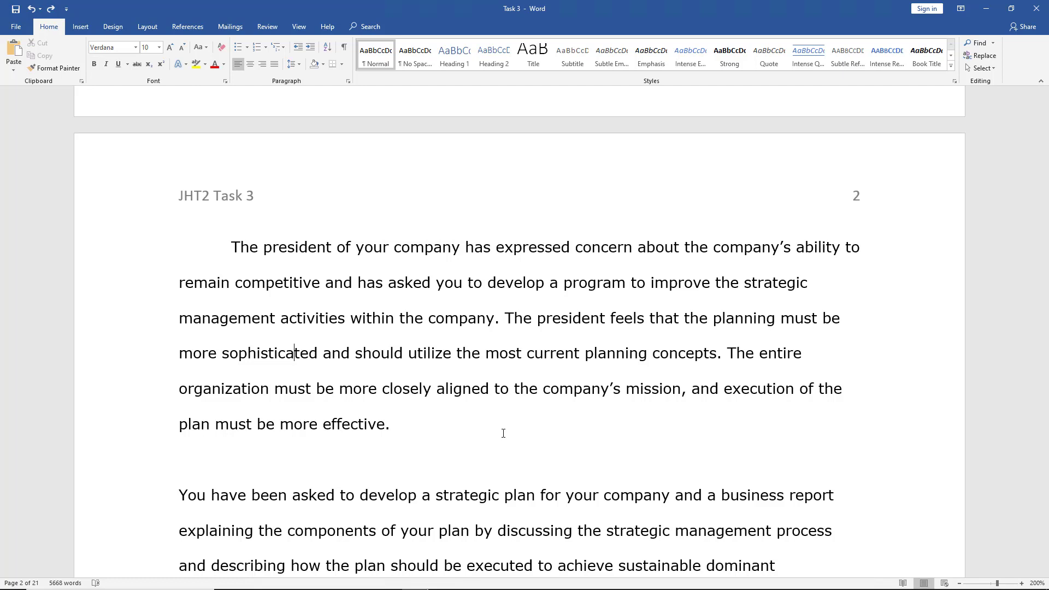
- Break the opening paragraph after 'within the company.' so 'The president feels…' starts a new paragraph
{"action": "scroll", "coordinate": [503, 433], "scroll_direction": "down", "scroll_amount": 2}
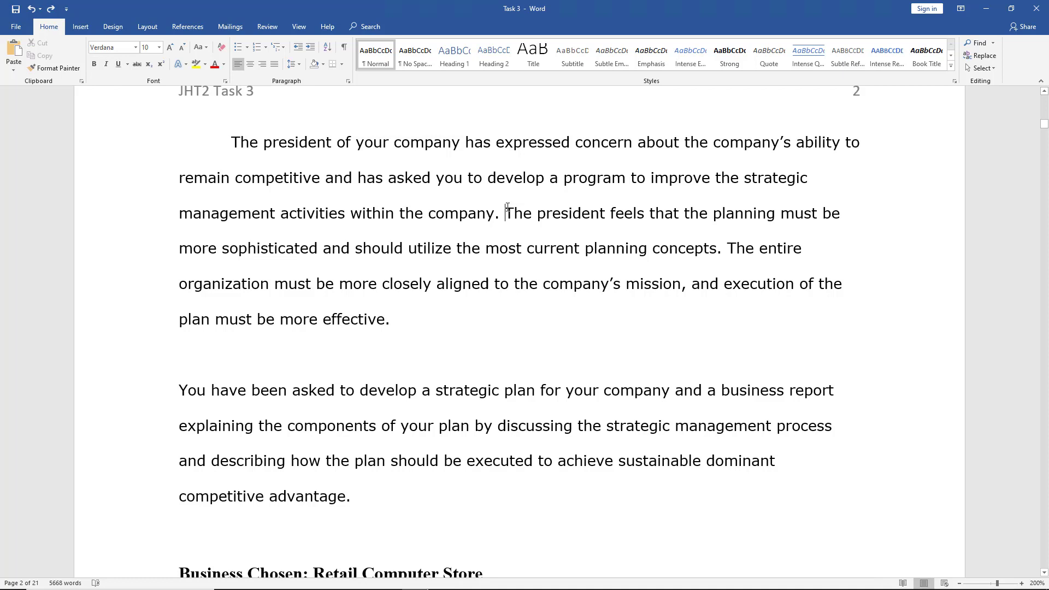
{"action": "key", "text": "Return"}
{"action": "key", "text": "Return"}
{"action": "key", "text": "Return"}
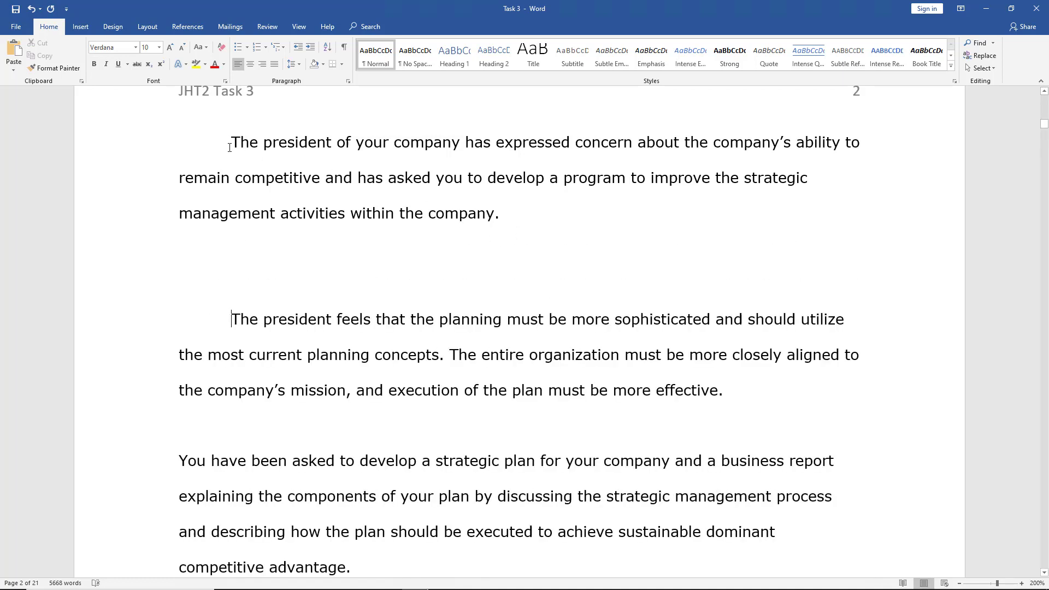
- Apply the recently used bullet to the paragraph 'The president of your company has expressed concern…'
{"action": "left_click_drag", "start_coordinate": [230, 142], "coordinate": [508, 228]}
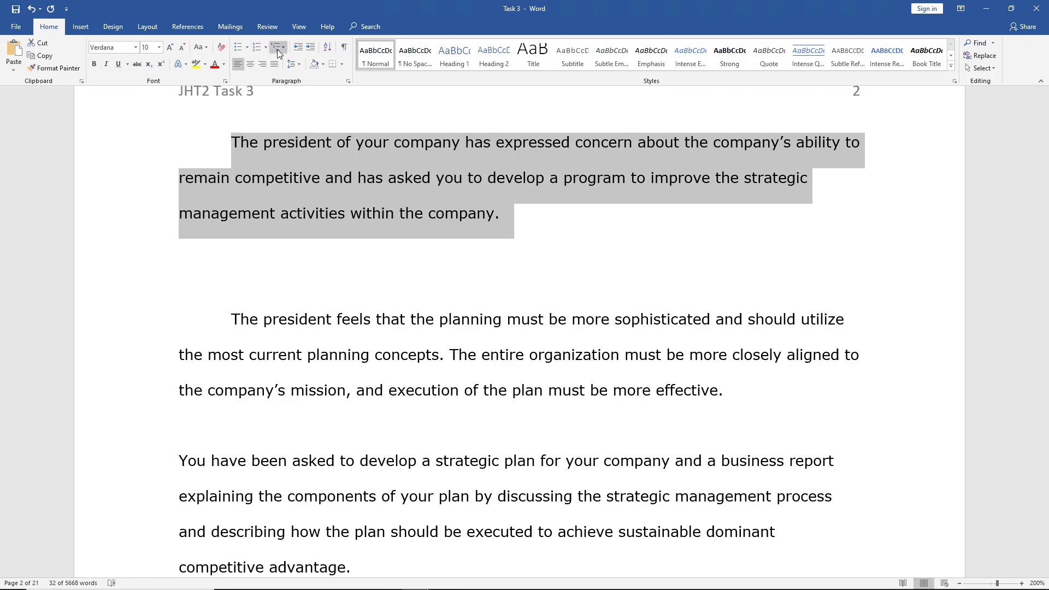
{"action": "left_click", "coordinate": [247, 48]}
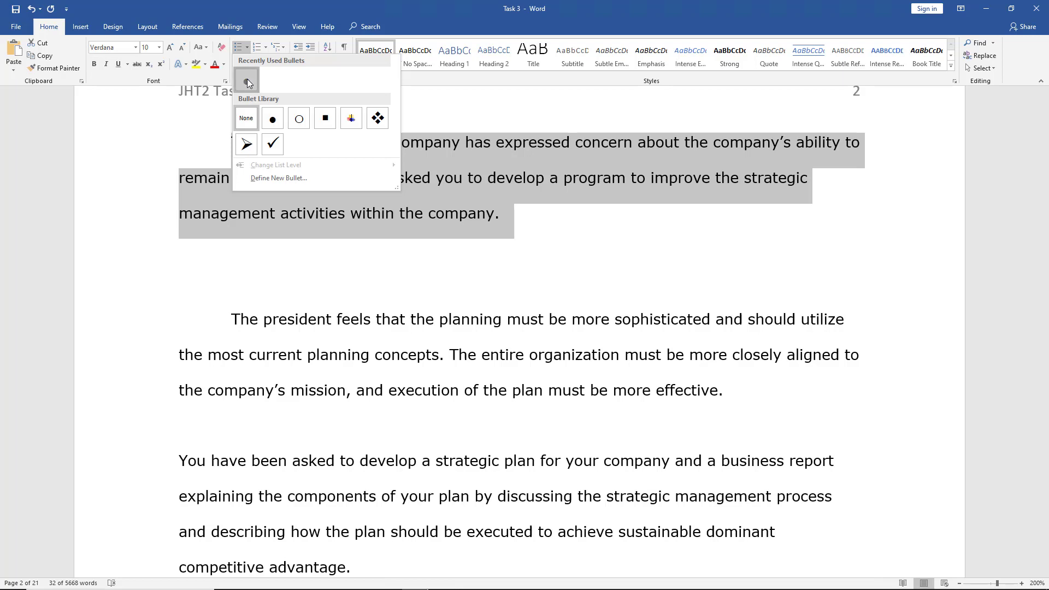
{"action": "left_click", "coordinate": [247, 80]}
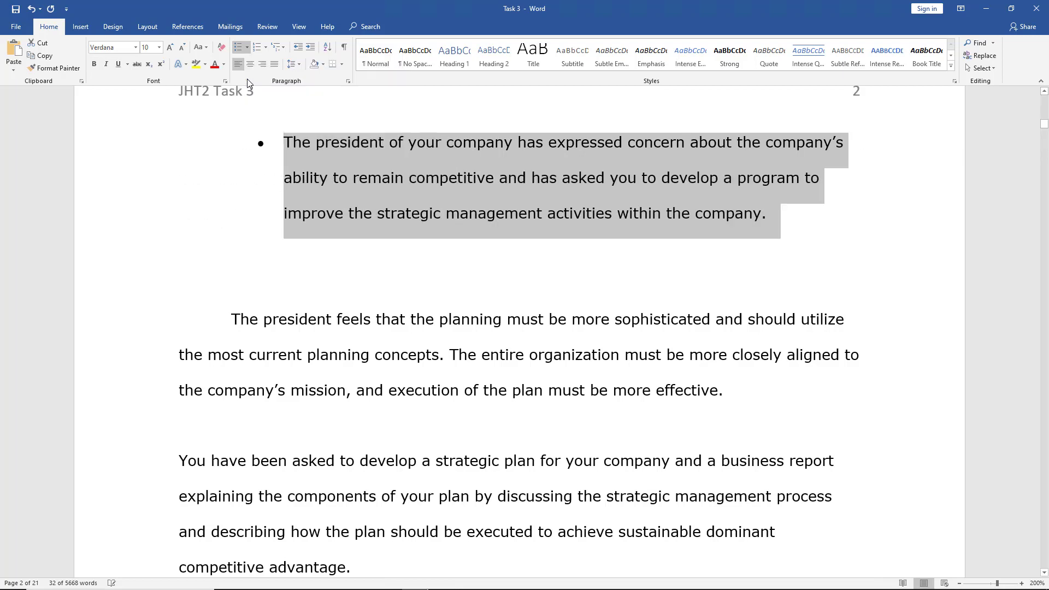
{"action": "left_click", "coordinate": [327, 297]}
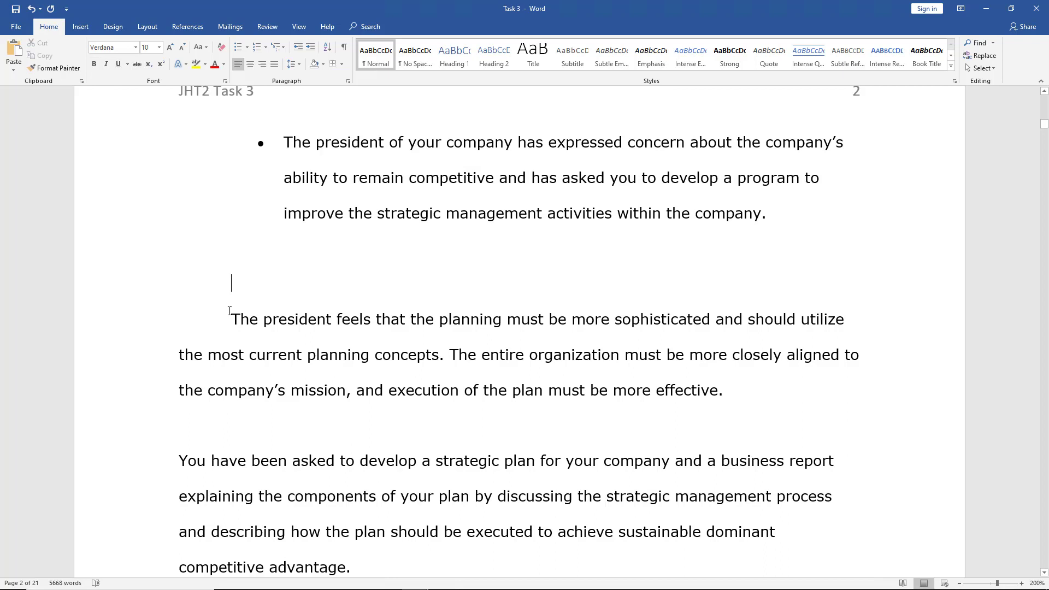
- Give the 'The president feels…' paragraph the same recently used bullet style
{"action": "left_click_drag", "start_coordinate": [229, 311], "coordinate": [741, 386]}
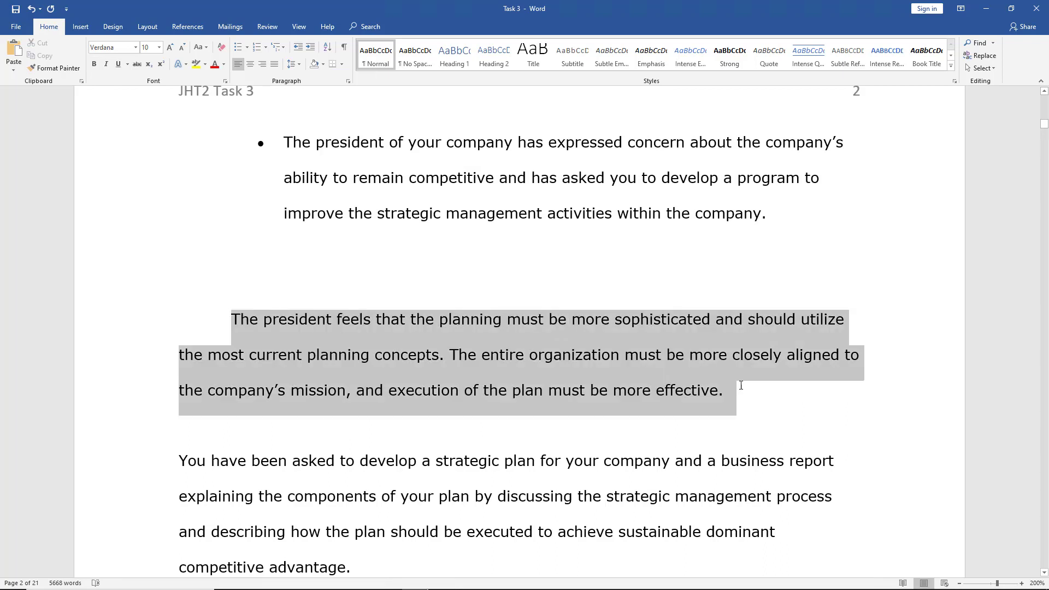
{"action": "left_click", "coordinate": [248, 47]}
{"action": "left_click", "coordinate": [246, 81]}
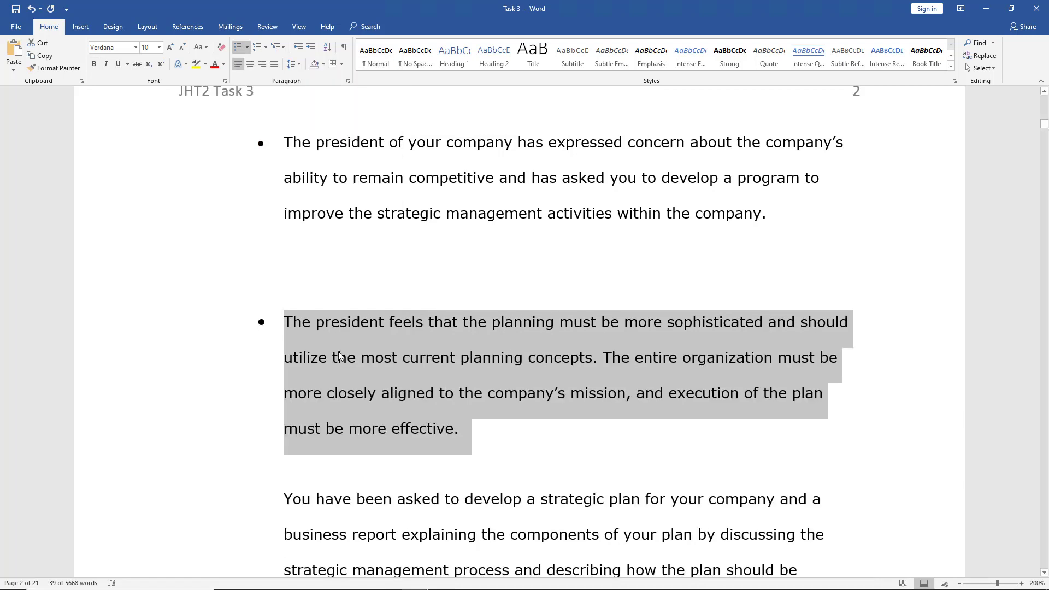
{"action": "left_click", "coordinate": [338, 357]}
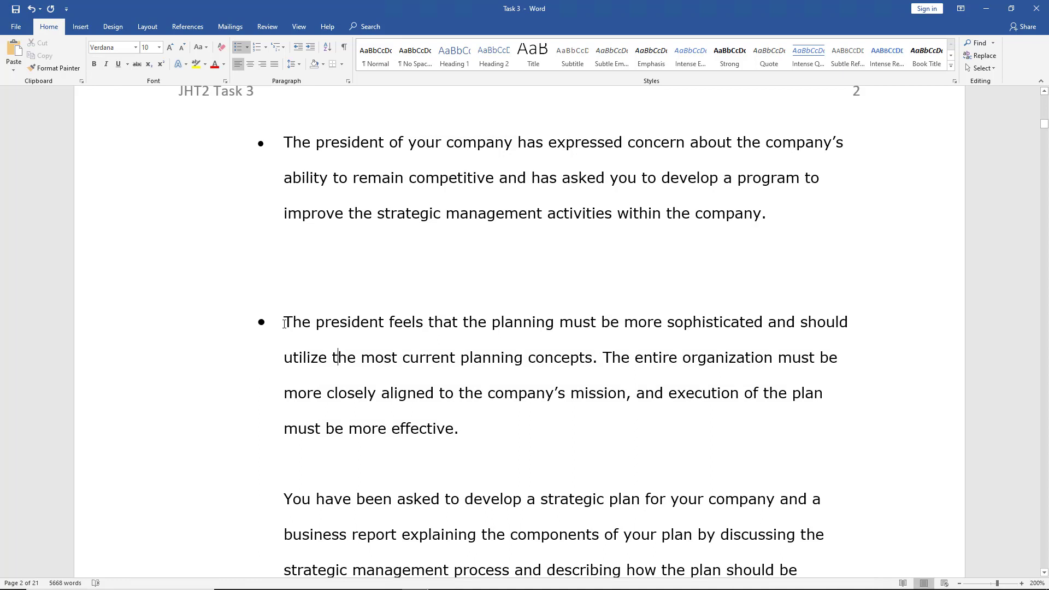
- Remove the blank line above 'The president feels' so it follows directly as the second bullet
{"action": "left_click", "coordinate": [284, 323]}
{"action": "key", "text": "BackSpace"}
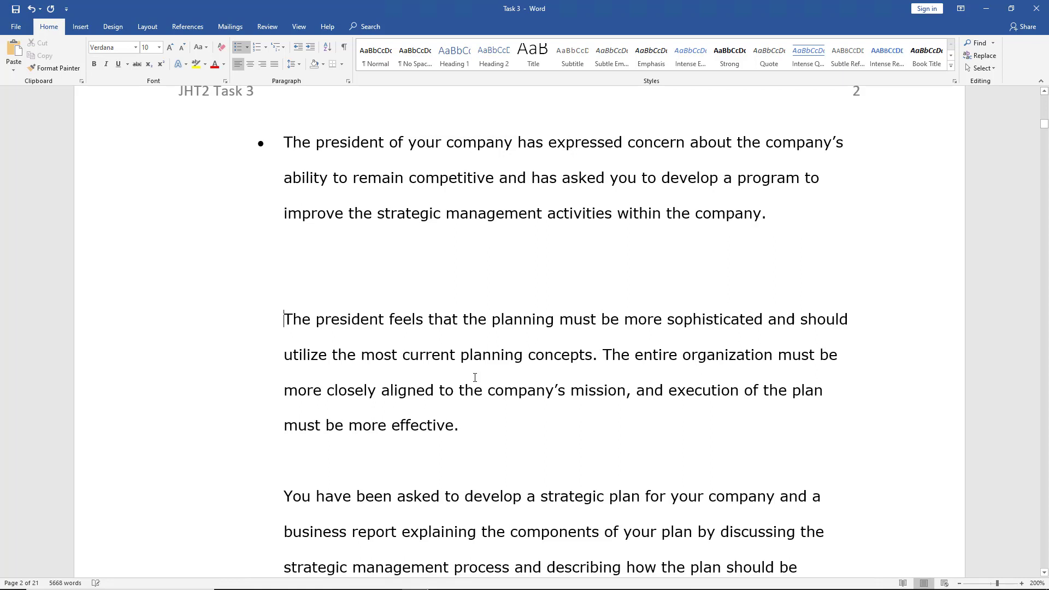
{"action": "key", "text": "BackSpace"}
{"action": "key", "text": "BackSpace"}
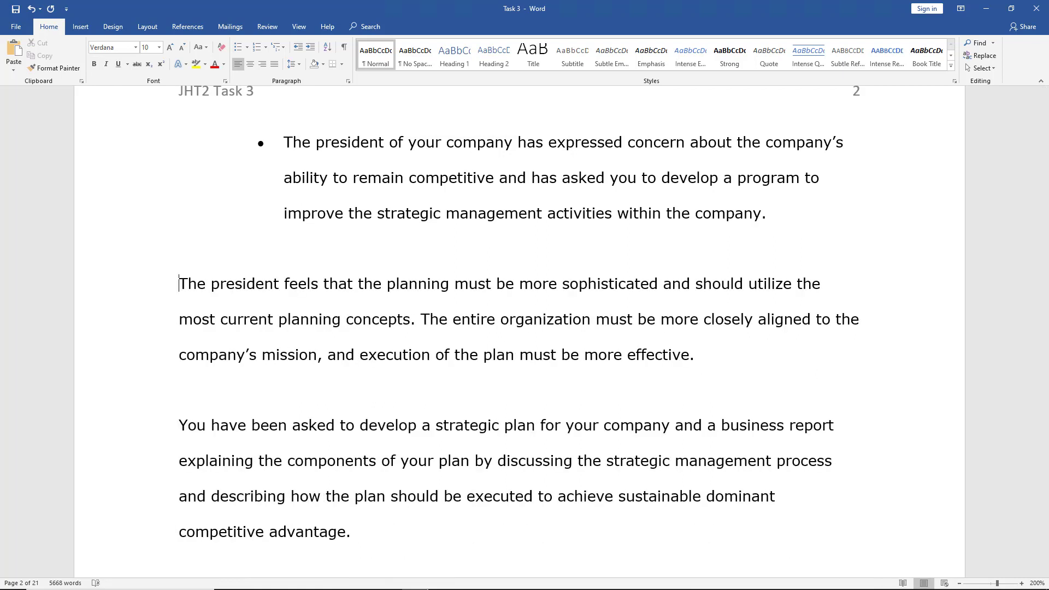
{"action": "key", "text": "BackSpace"}
{"action": "key", "text": "BackSpace"}
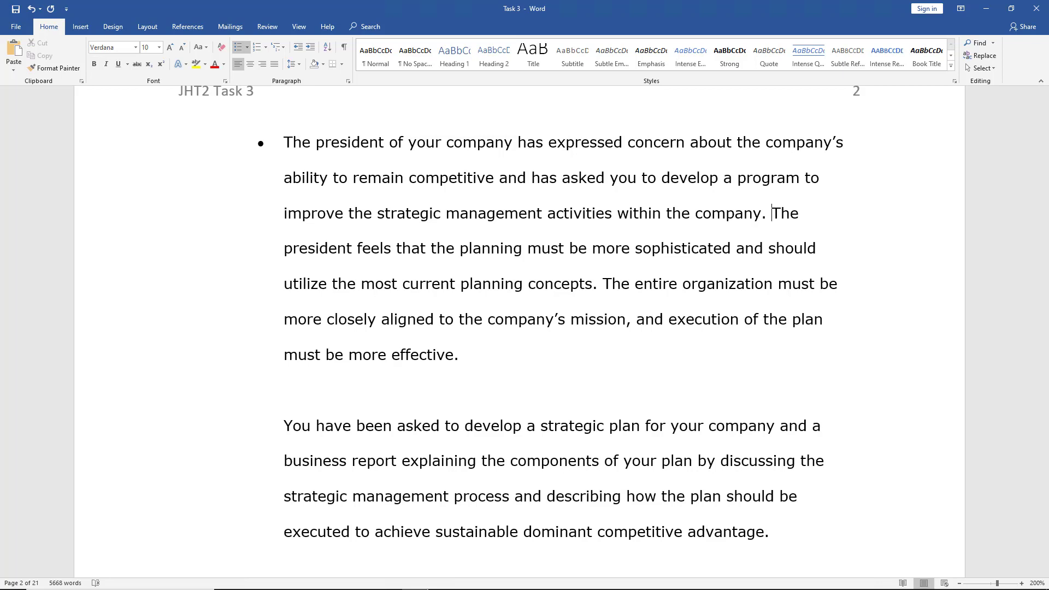
{"action": "key", "text": "Return"}
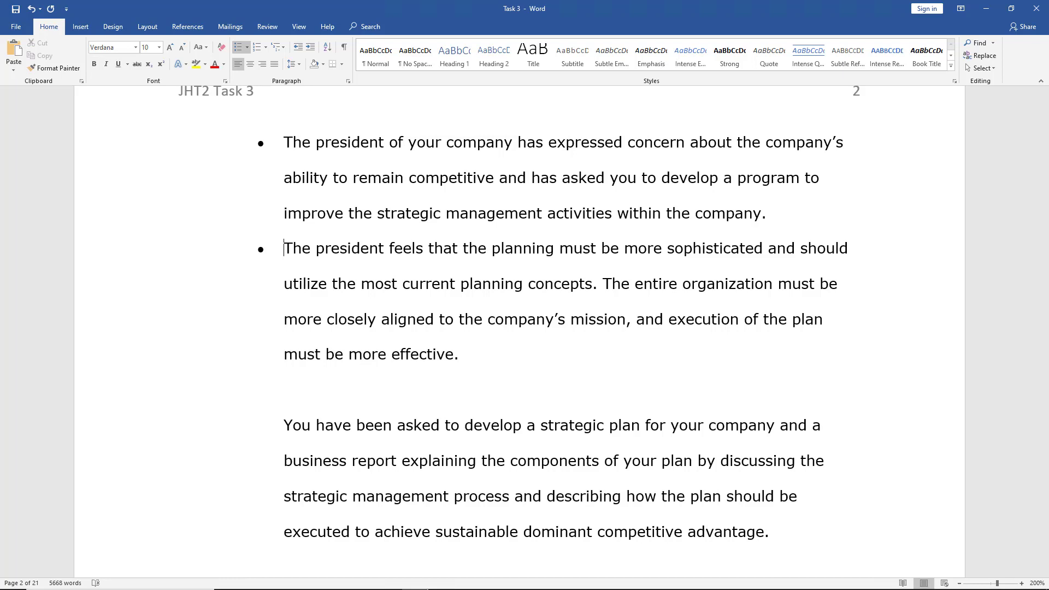
- Remove the blank line above 'You have been asked' and make it the third bullet
{"action": "left_click", "coordinate": [279, 429]}
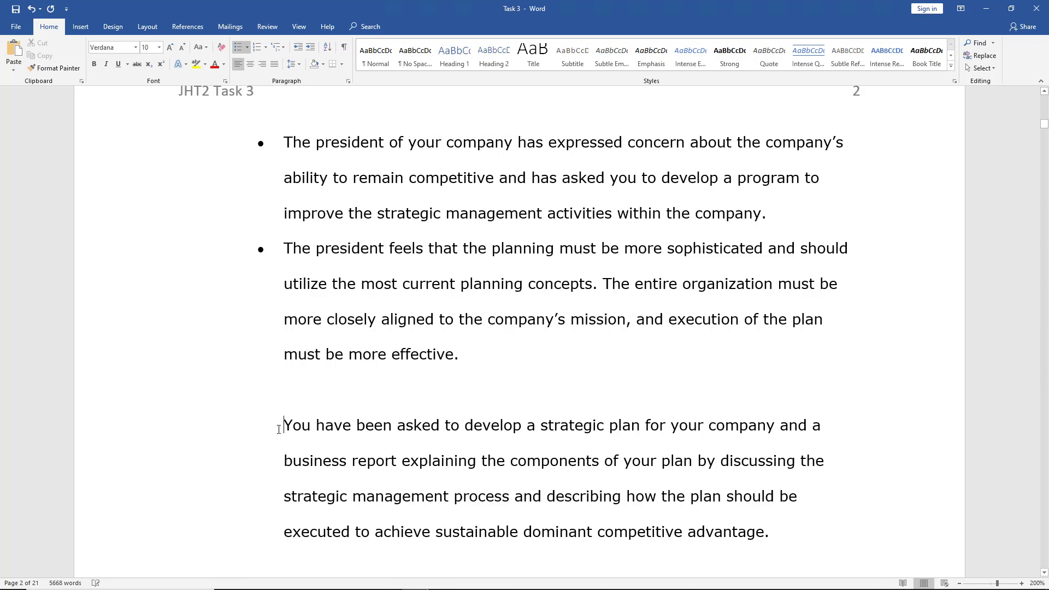
{"action": "key", "text": "BackSpace"}
{"action": "key", "text": "BackSpace"}
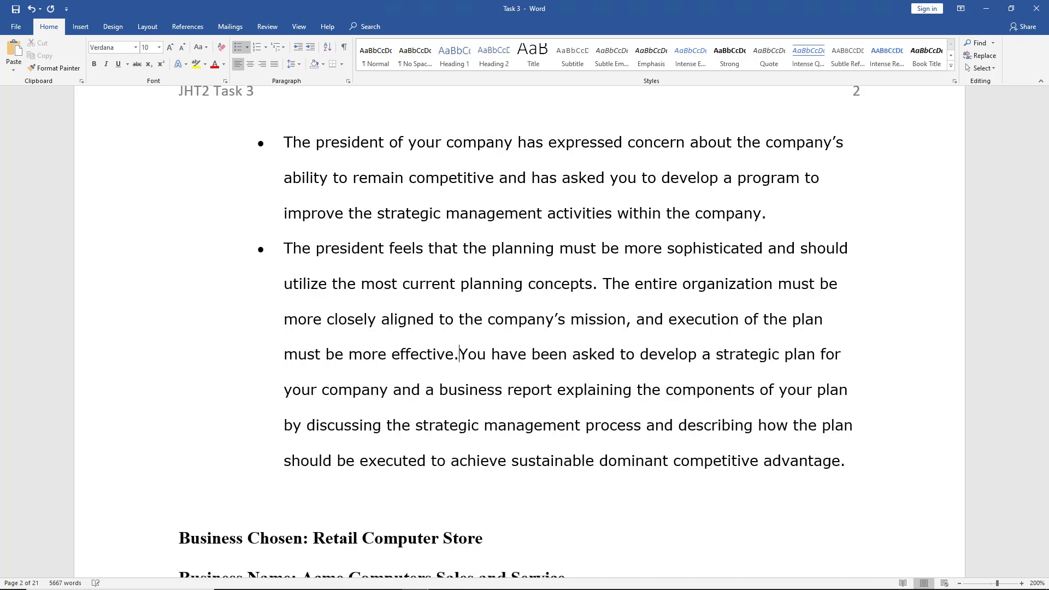
{"action": "key", "text": "Return"}
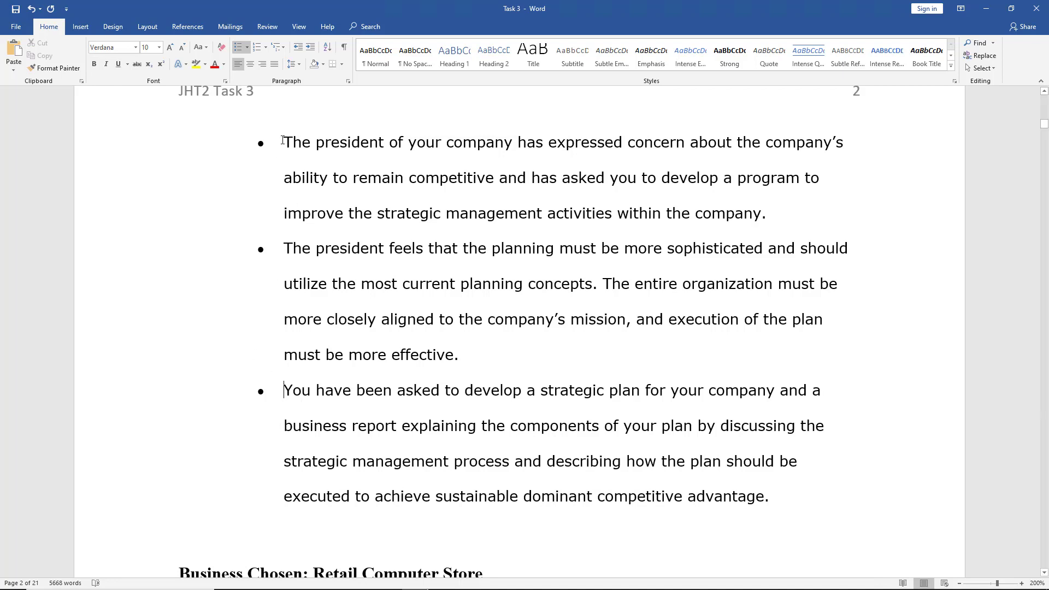
- Try hollow circle and square bullets on the three items, settling on the four-diamond bullet
{"action": "left_click_drag", "start_coordinate": [282, 140], "coordinate": [788, 486]}
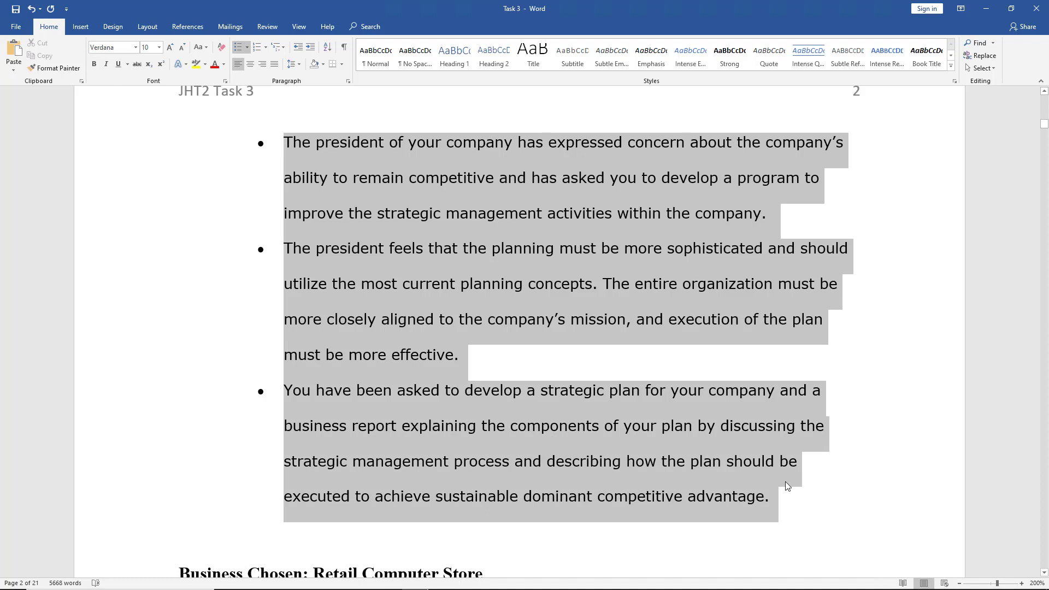
{"action": "left_click", "coordinate": [246, 48]}
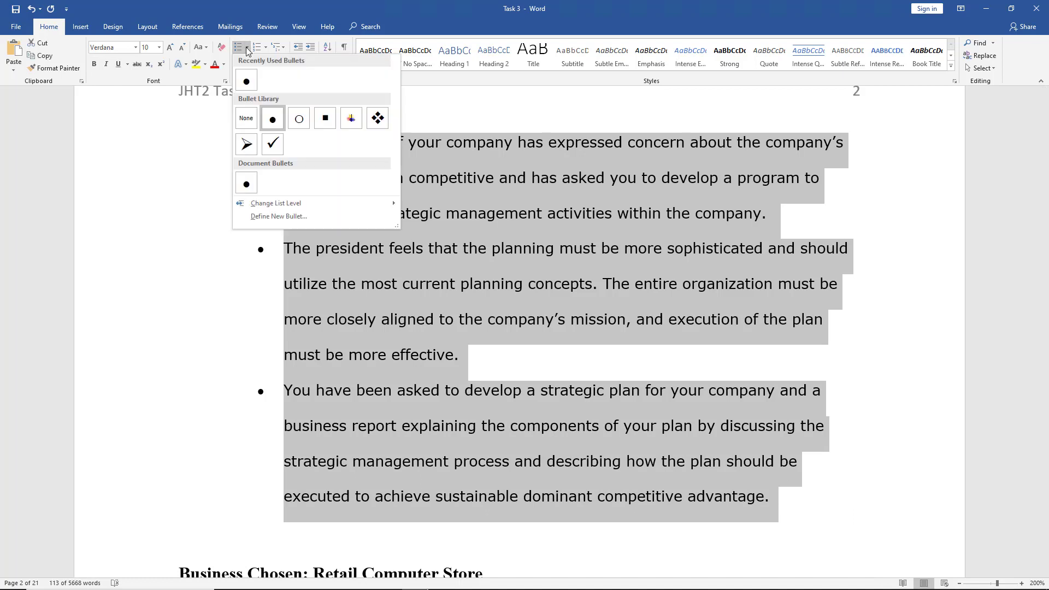
{"action": "left_click", "coordinate": [300, 119]}
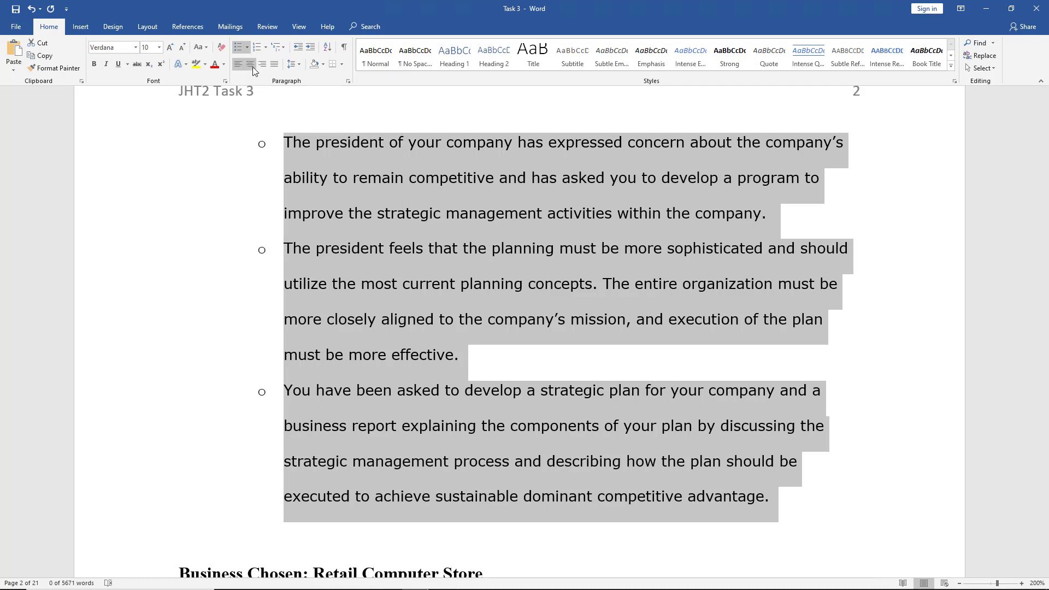
{"action": "left_click", "coordinate": [250, 49]}
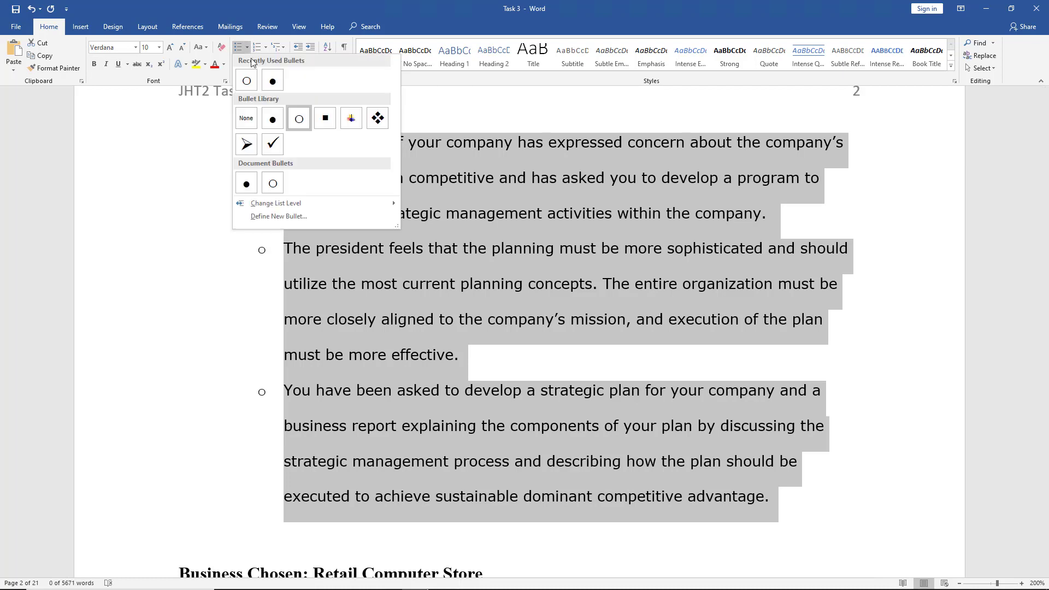
{"action": "left_click", "coordinate": [300, 118]}
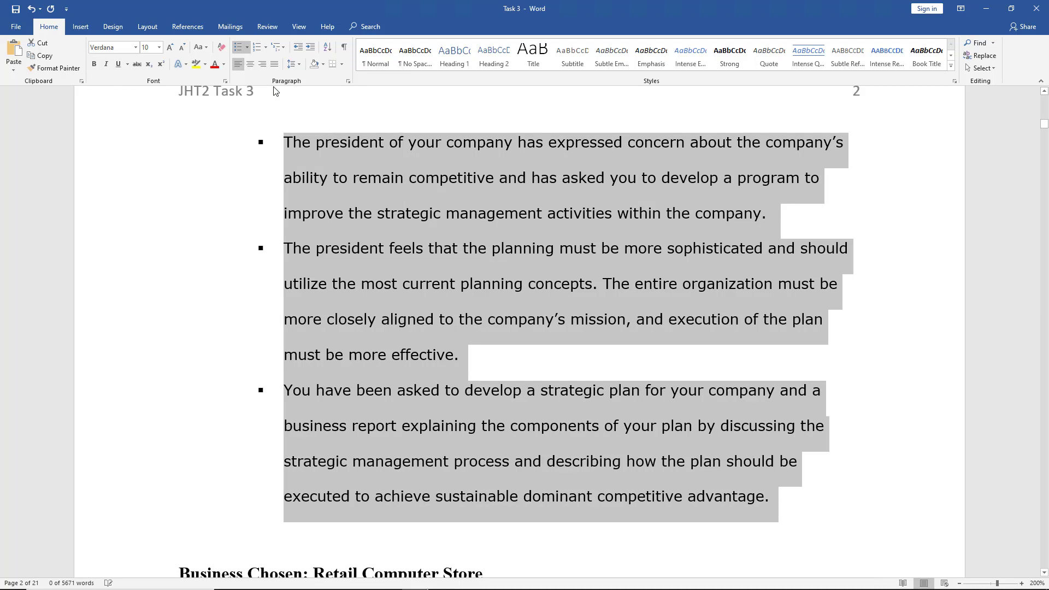
{"action": "left_click", "coordinate": [247, 52]}
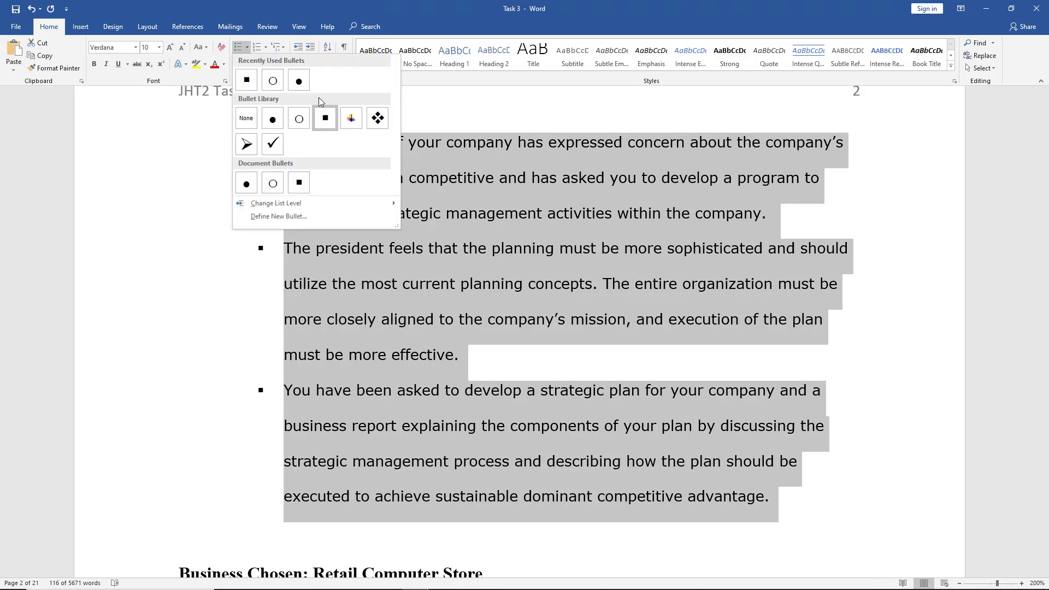
{"action": "left_click", "coordinate": [374, 118]}
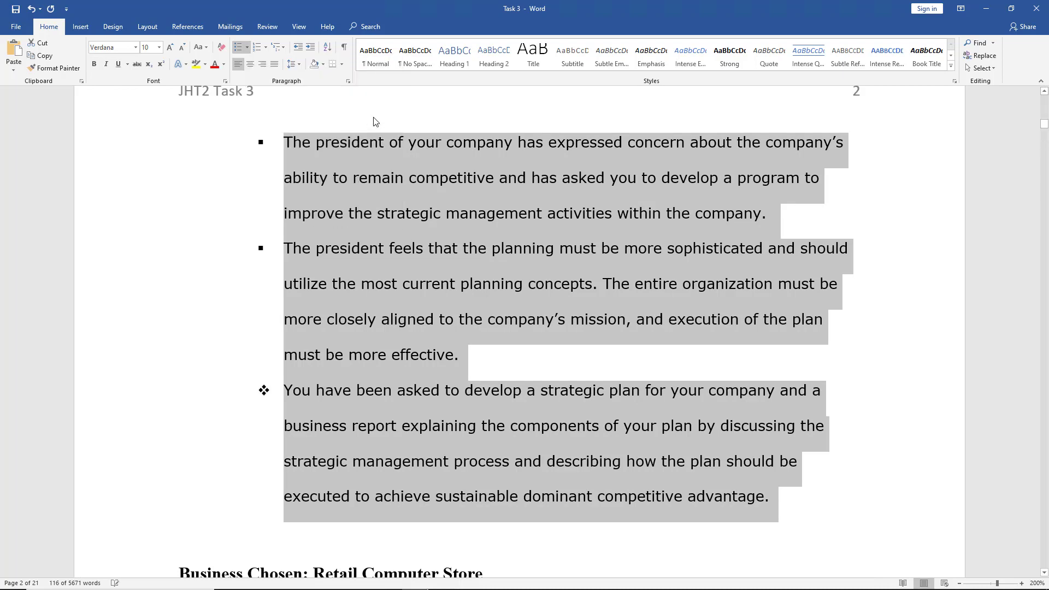
{"action": "left_click", "coordinate": [248, 49]}
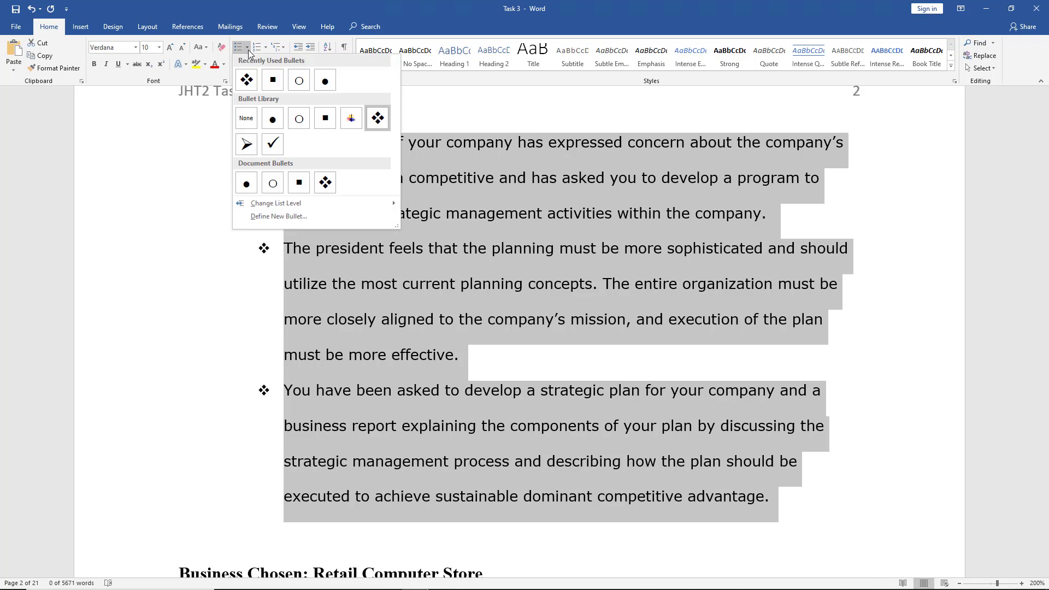
- Define a new bullet using Wingdings character 173 (starburst) for the three intro items
{"action": "left_click", "coordinate": [293, 215]}
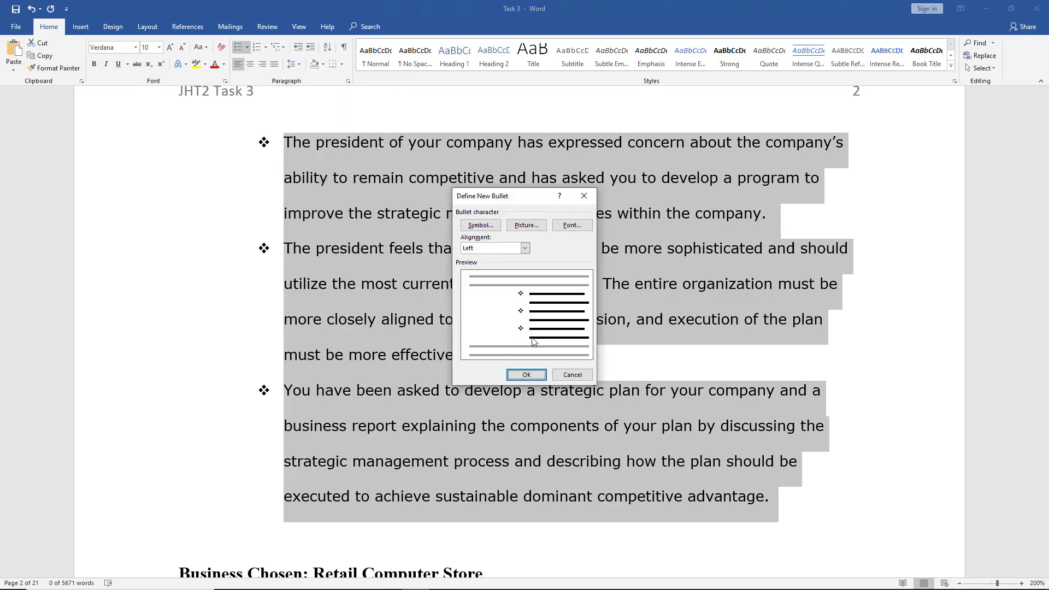
{"action": "left_click", "coordinate": [524, 249]}
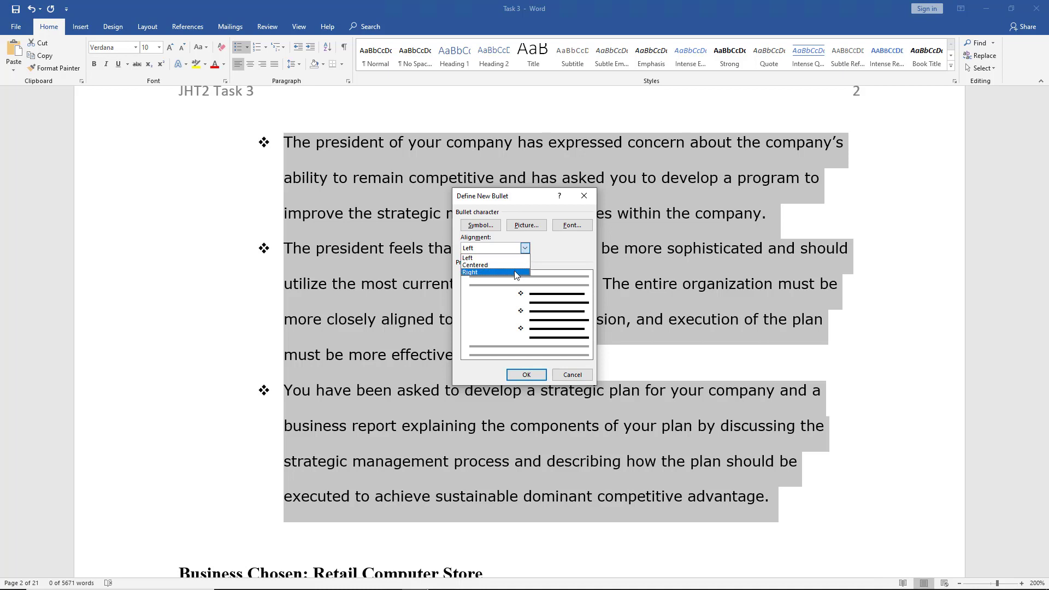
{"action": "left_click", "coordinate": [477, 230]}
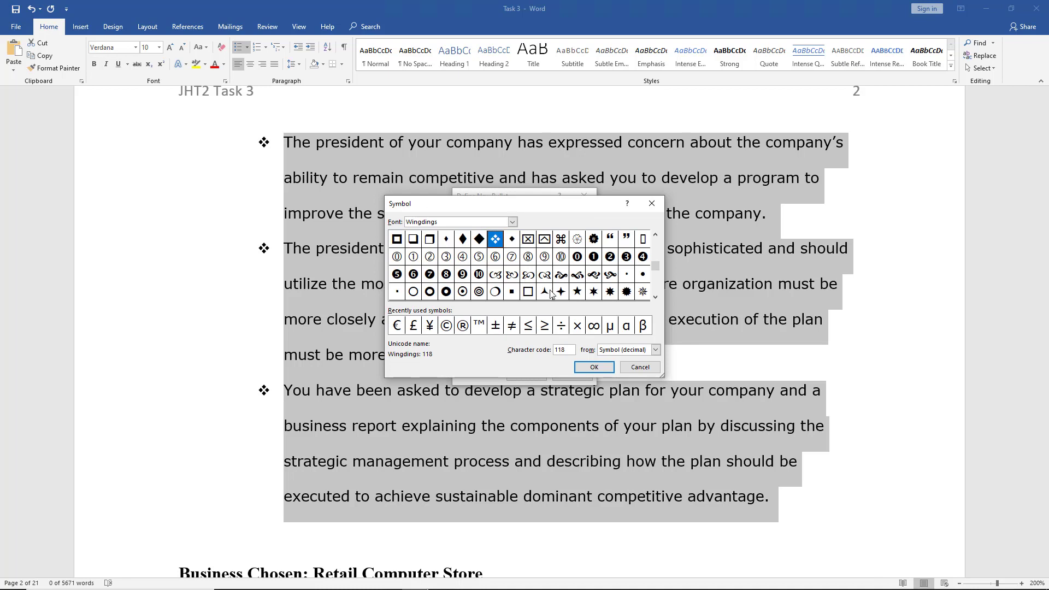
{"action": "left_click", "coordinate": [610, 293]}
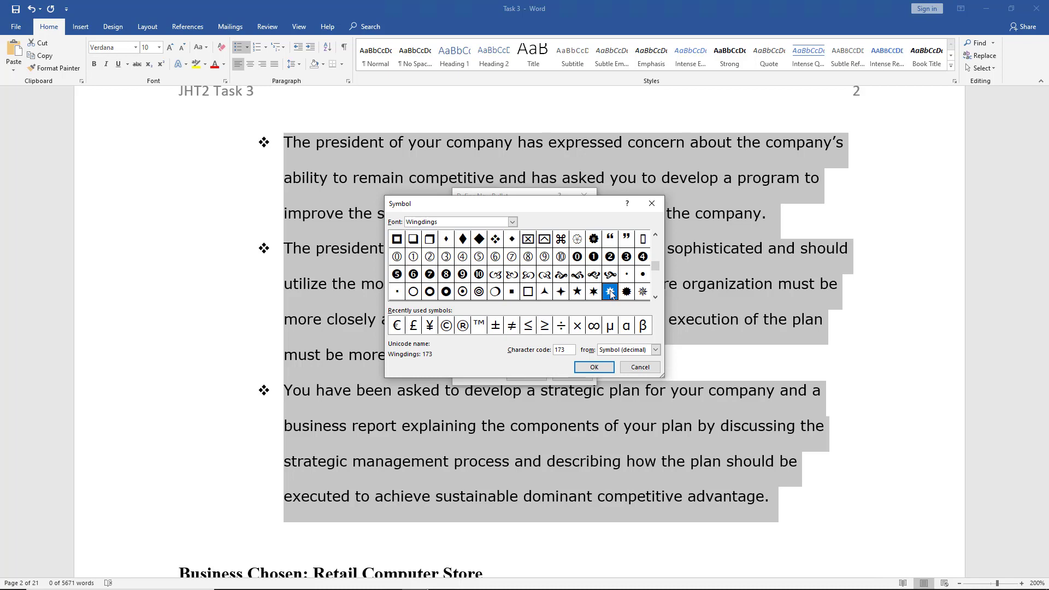
{"action": "left_click", "coordinate": [593, 366]}
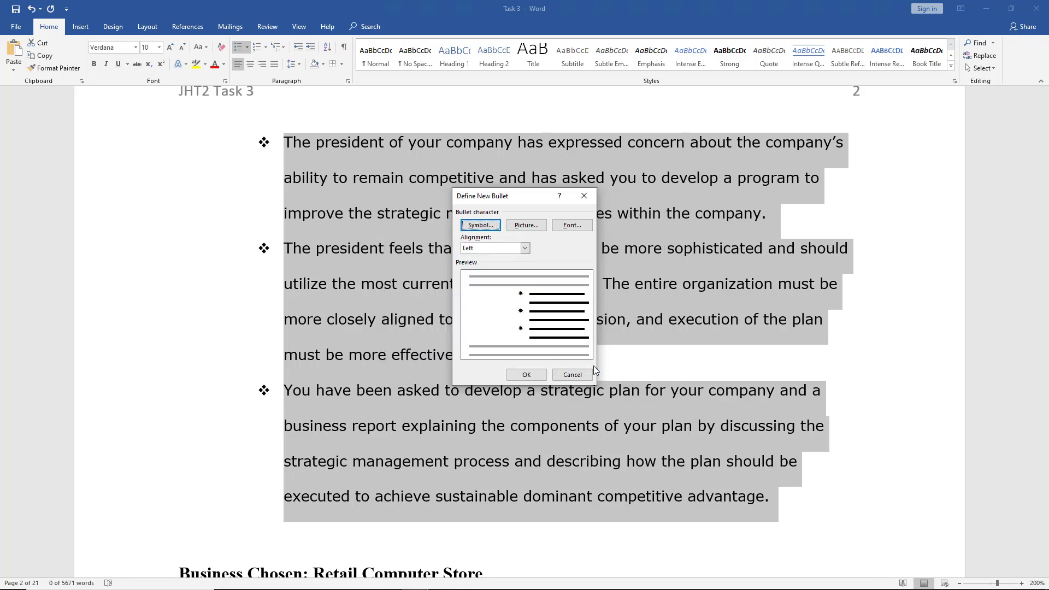
{"action": "left_click", "coordinate": [527, 375]}
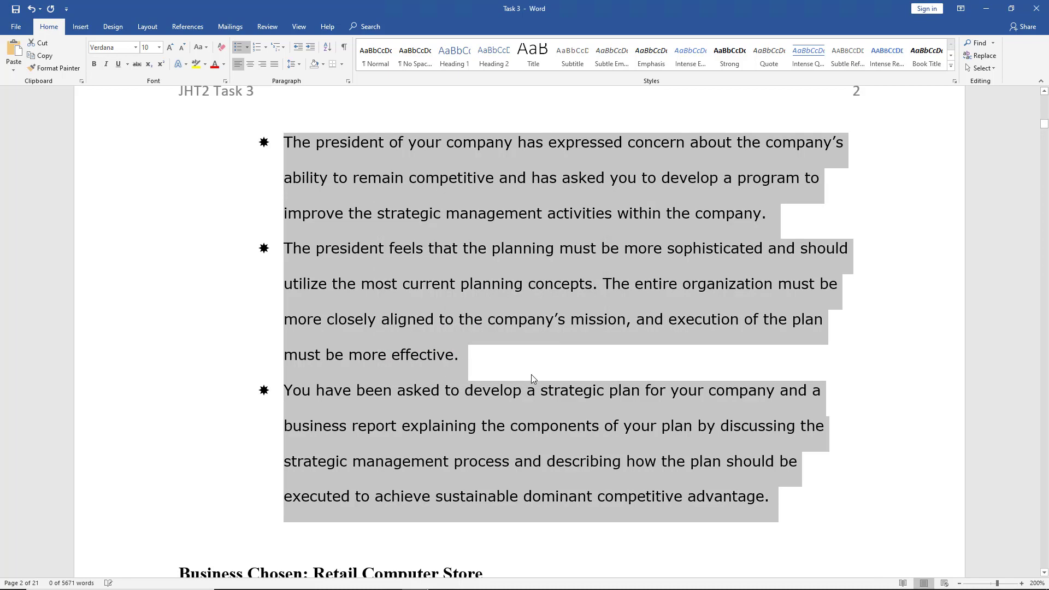
{"action": "left_click", "coordinate": [318, 163]}
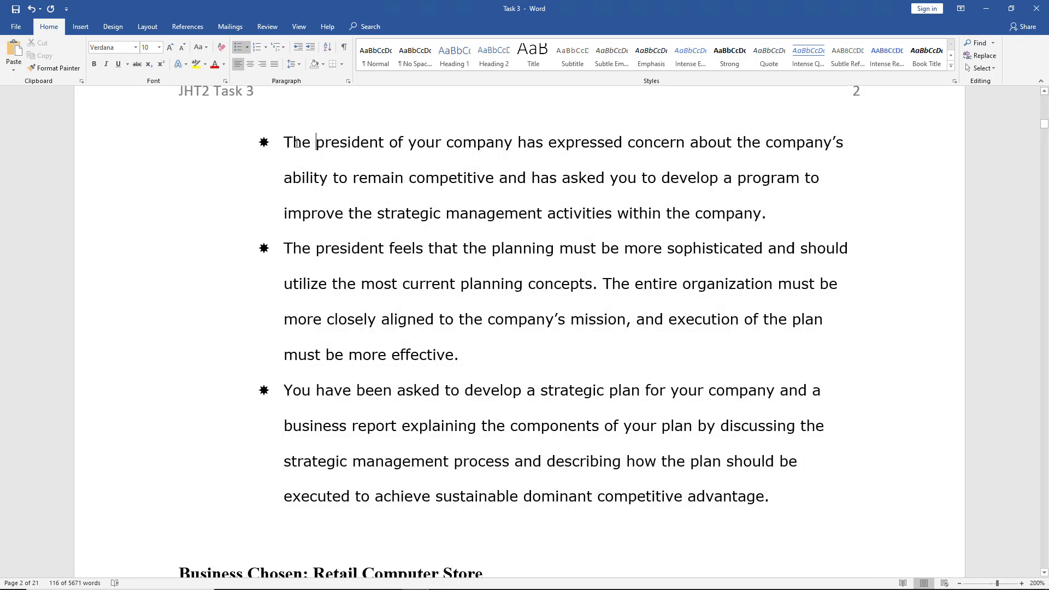
{"action": "left_click_drag", "start_coordinate": [283, 137], "coordinate": [799, 496]}
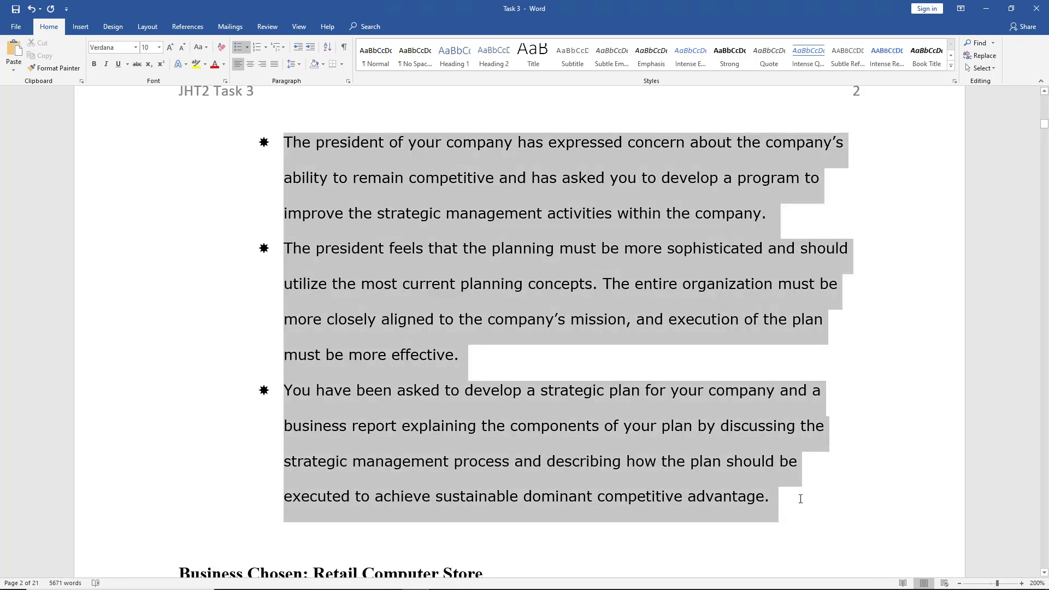
- Define a picture bullet using the brass bullet image from an online search for 'bullet'
{"action": "left_click", "coordinate": [246, 48]}
{"action": "left_click", "coordinate": [283, 214]}
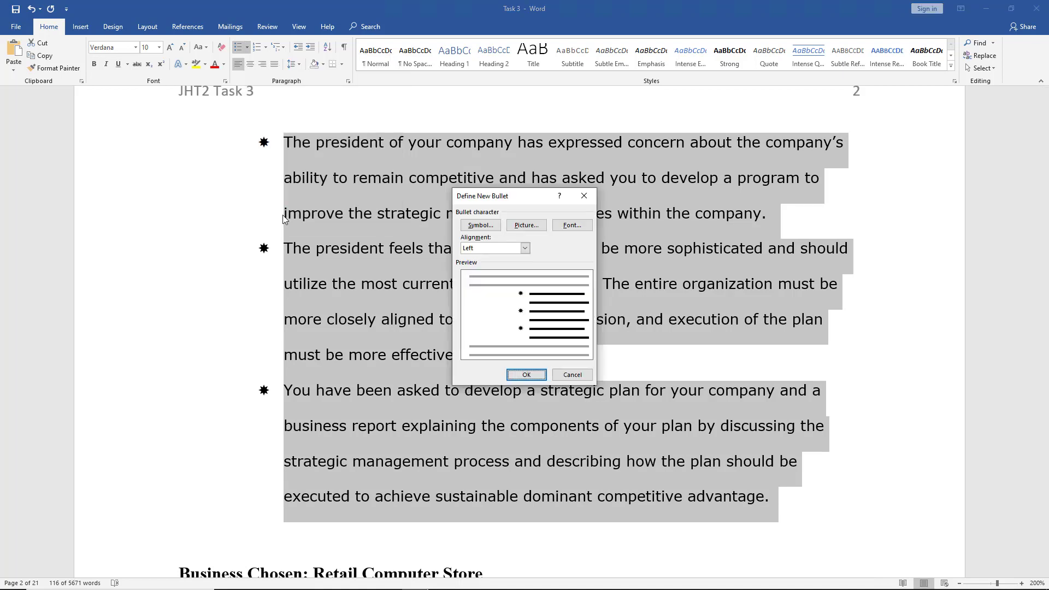
{"action": "left_click", "coordinate": [539, 230]}
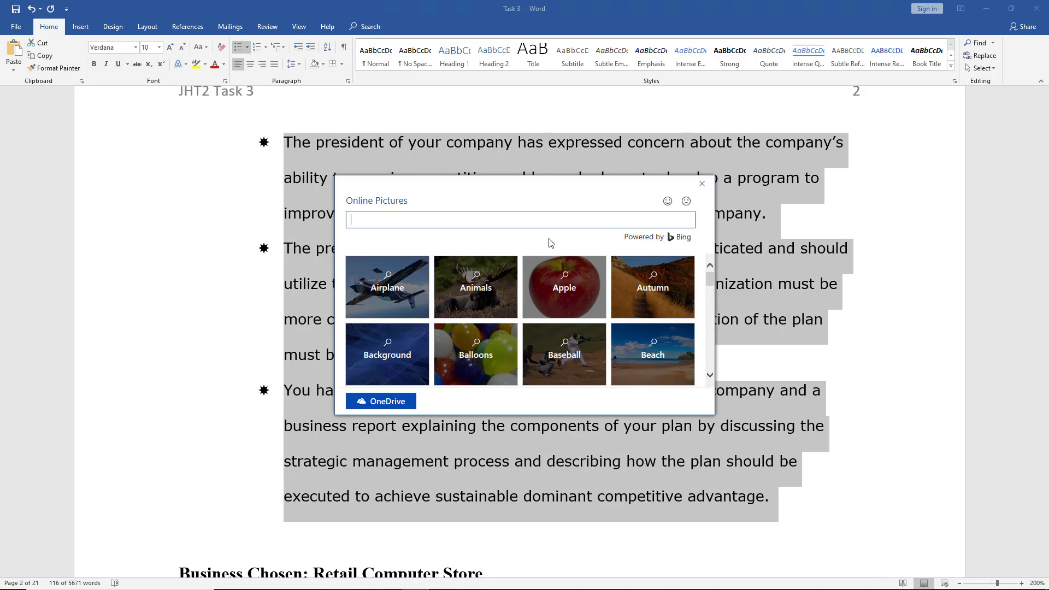
{"action": "type", "text": "bullet"}
{"action": "key", "text": "Return"}
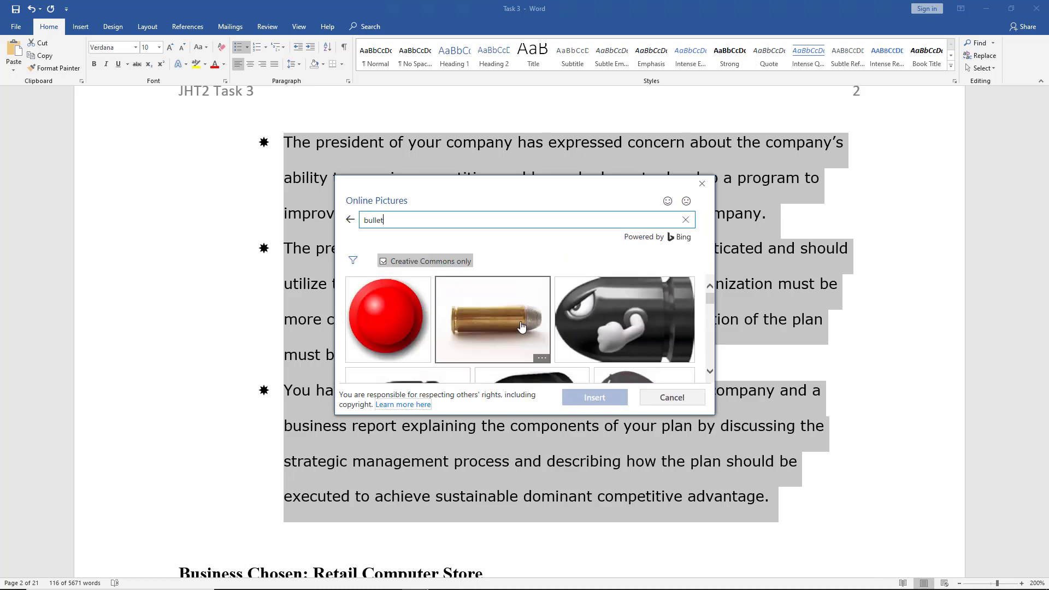
{"action": "left_click", "coordinate": [521, 323]}
{"action": "left_click", "coordinate": [574, 399]}
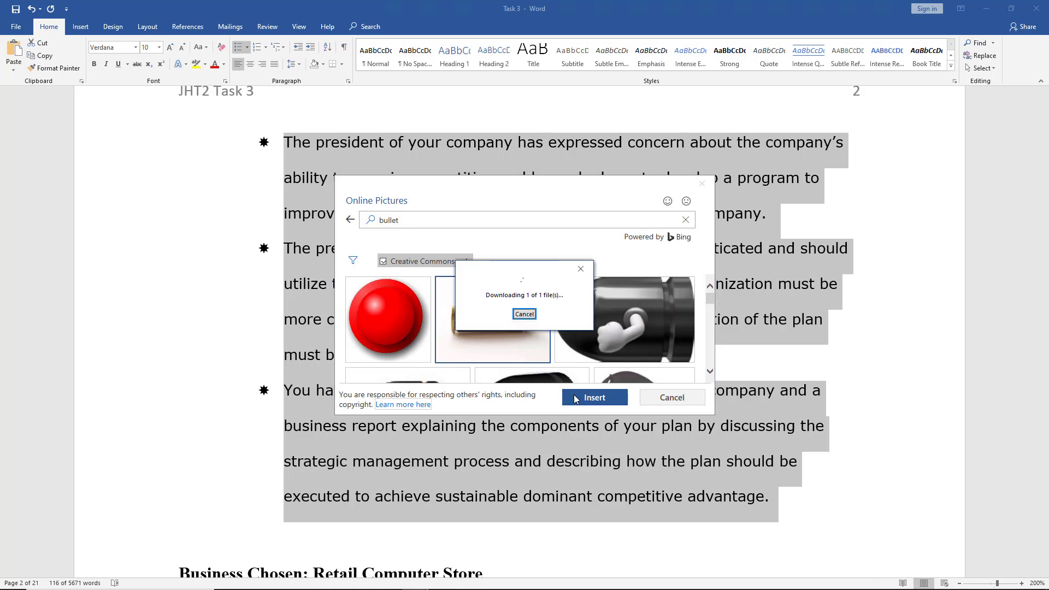
{"action": "left_click", "coordinate": [534, 375]}
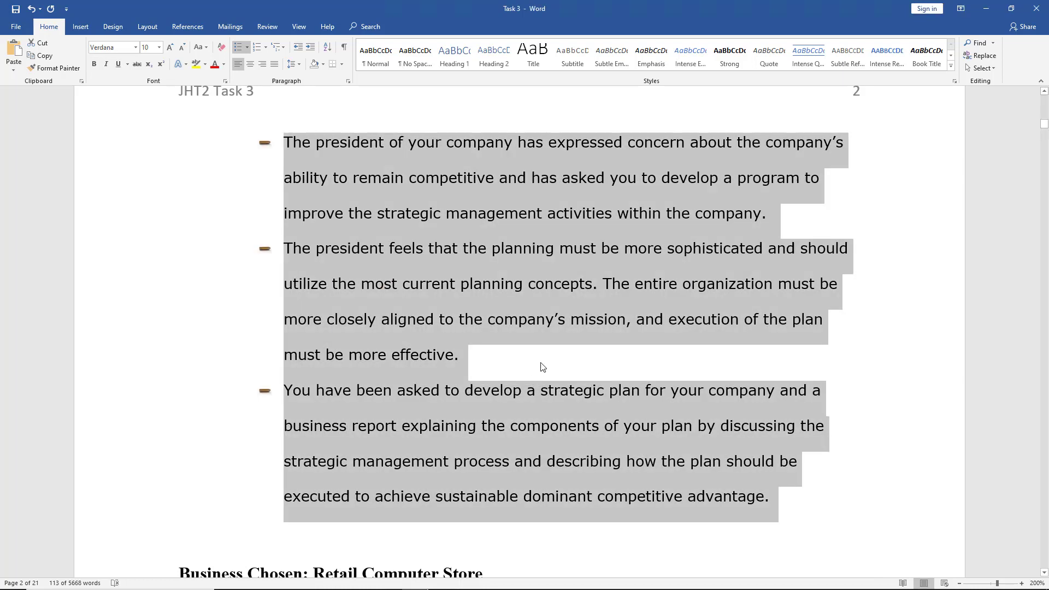
- Define a new '≥' bullet in Symbol font at size 14 for the three items
{"action": "left_click", "coordinate": [247, 47]}
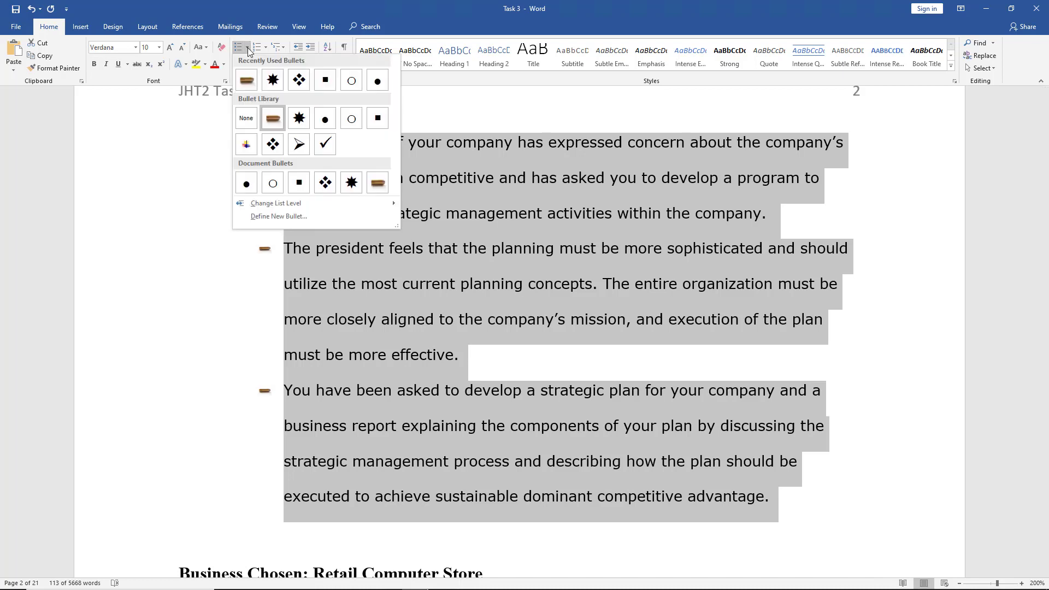
{"action": "left_click", "coordinate": [275, 217]}
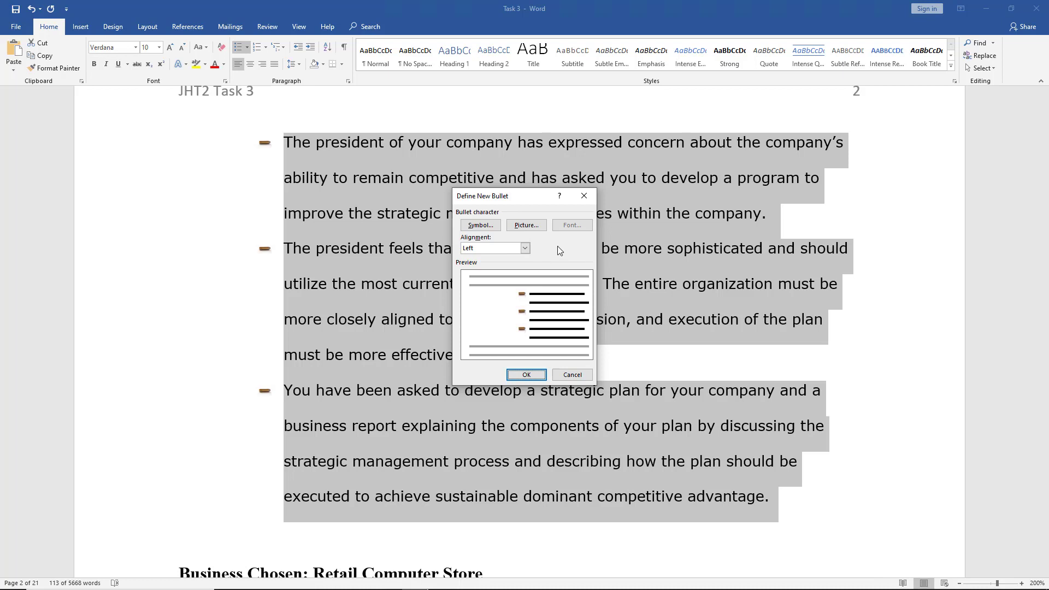
{"action": "left_click", "coordinate": [481, 225]}
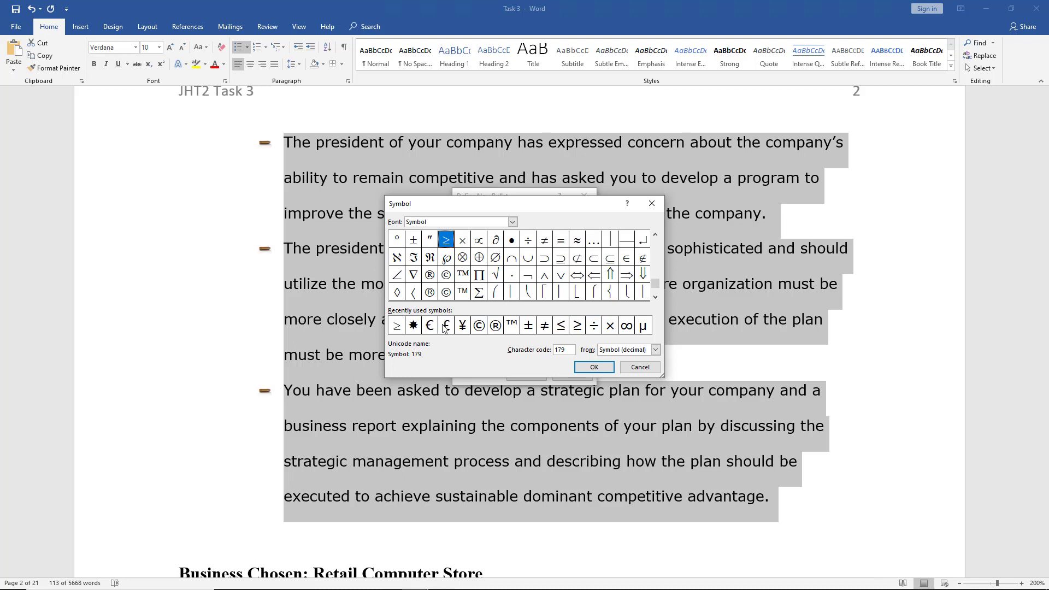
{"action": "left_click", "coordinate": [396, 327]}
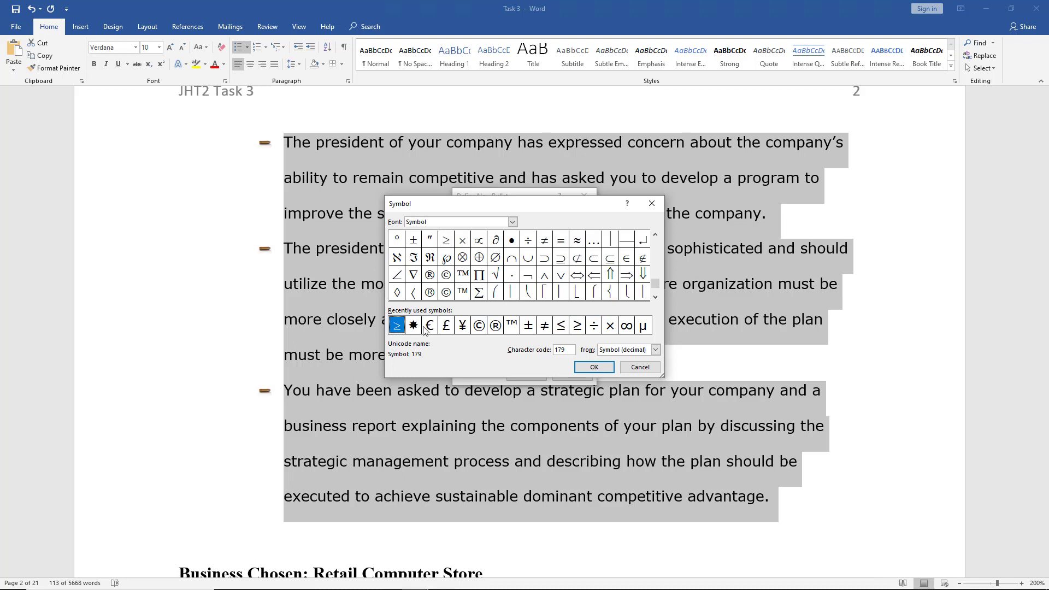
{"action": "left_click", "coordinate": [581, 368]}
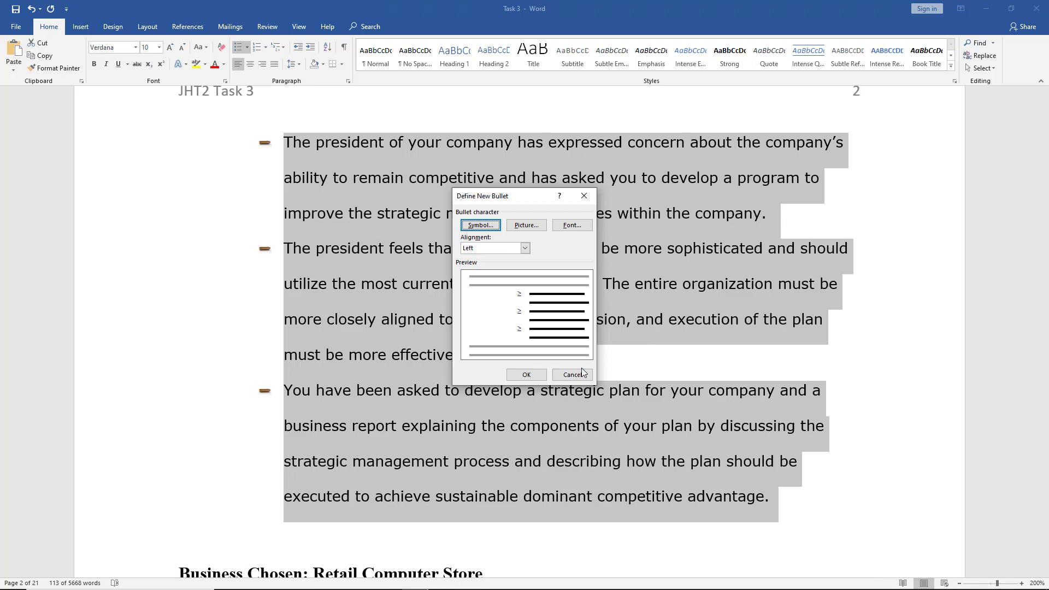
{"action": "left_click", "coordinate": [568, 232]}
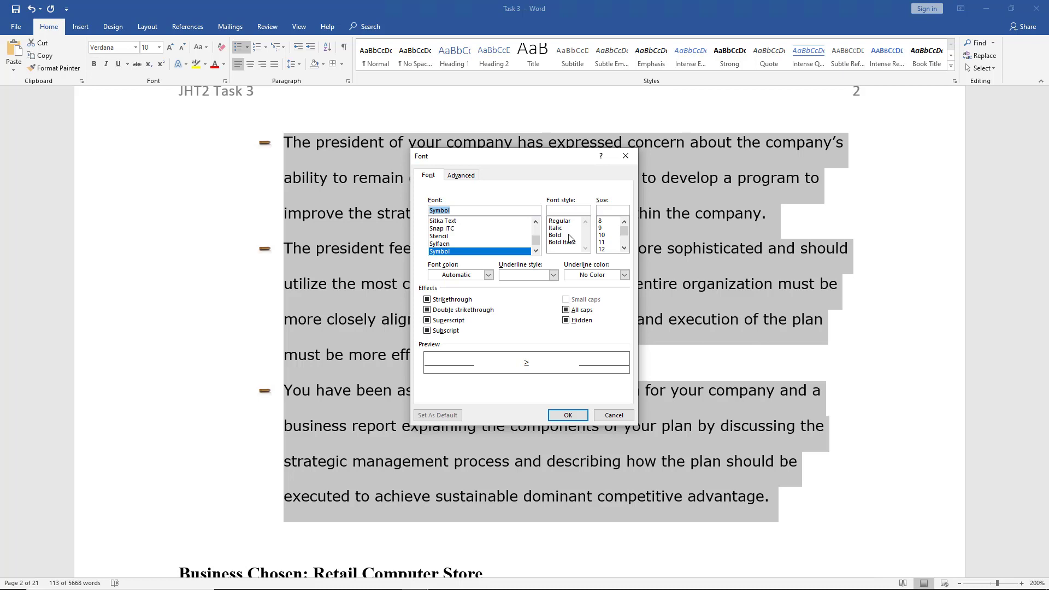
{"action": "left_click", "coordinate": [623, 249]}
{"action": "left_click", "coordinate": [623, 248]}
{"action": "left_click", "coordinate": [602, 242]}
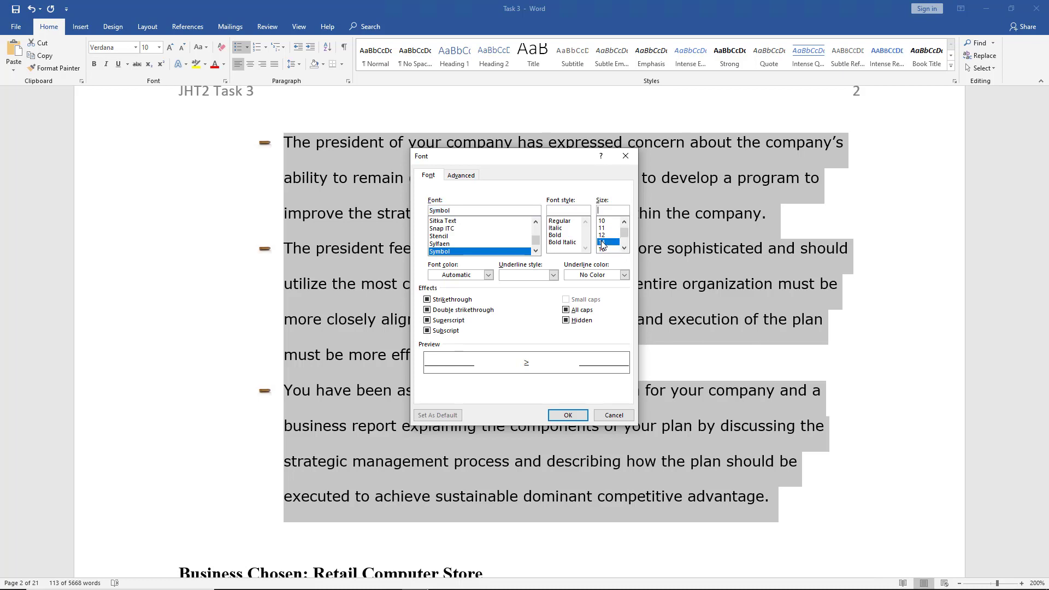
{"action": "left_click", "coordinate": [567, 417]}
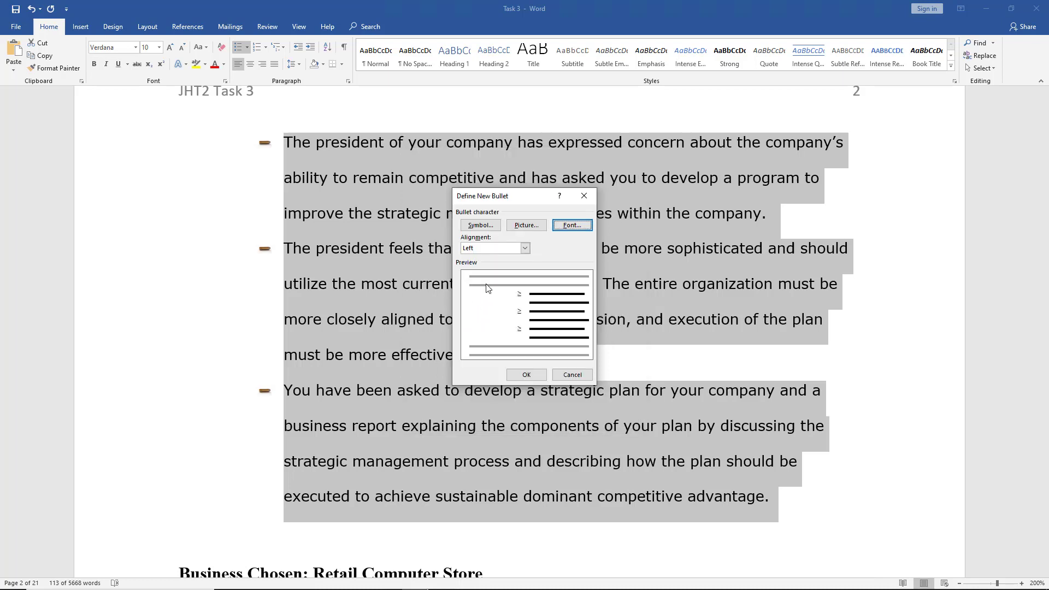
{"action": "left_click", "coordinate": [519, 376]}
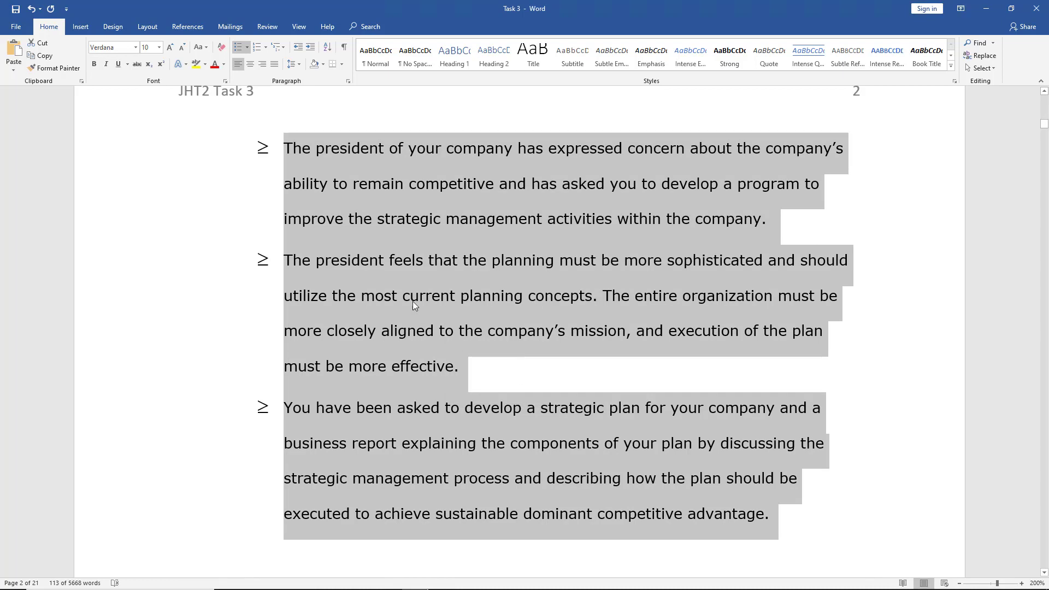
- Redefine the ≥ bullet with its font size increased to 18
{"action": "left_click", "coordinate": [247, 49]}
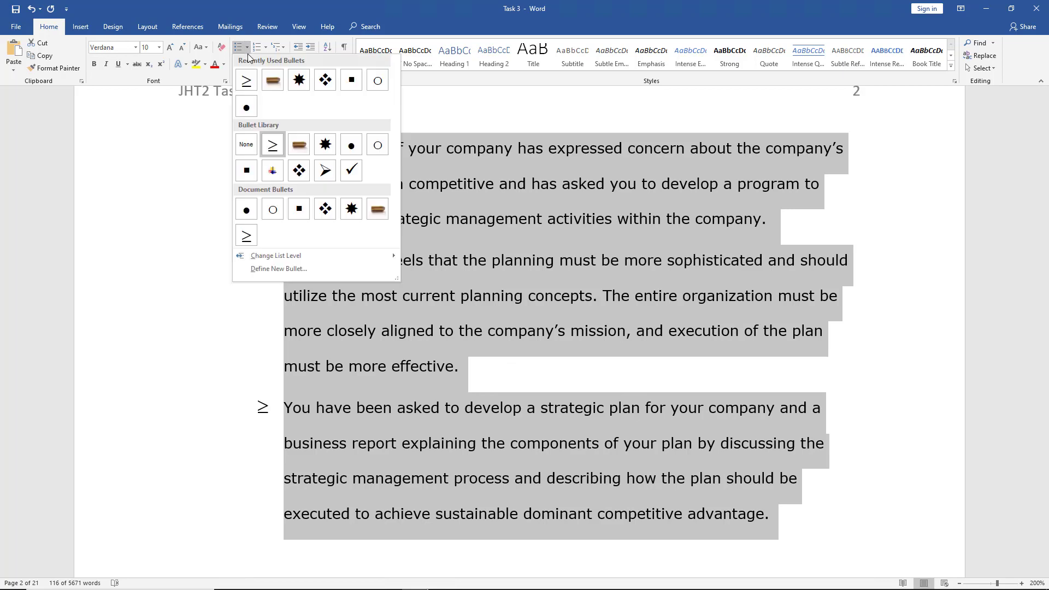
{"action": "left_click", "coordinate": [271, 269]}
{"action": "left_click", "coordinate": [572, 225]}
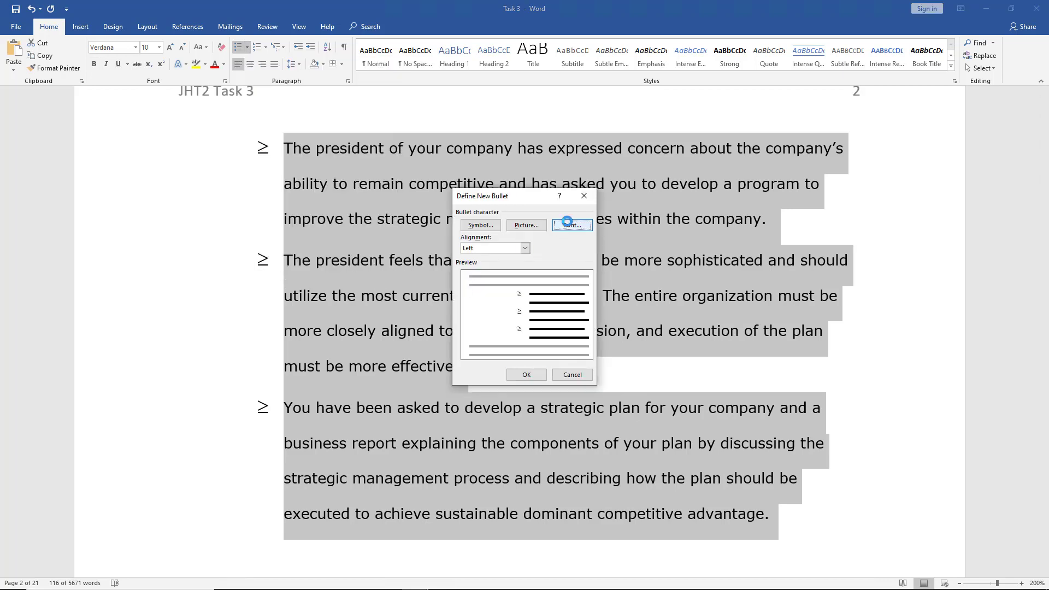
{"action": "left_click", "coordinate": [624, 248]}
{"action": "left_click", "coordinate": [624, 249]}
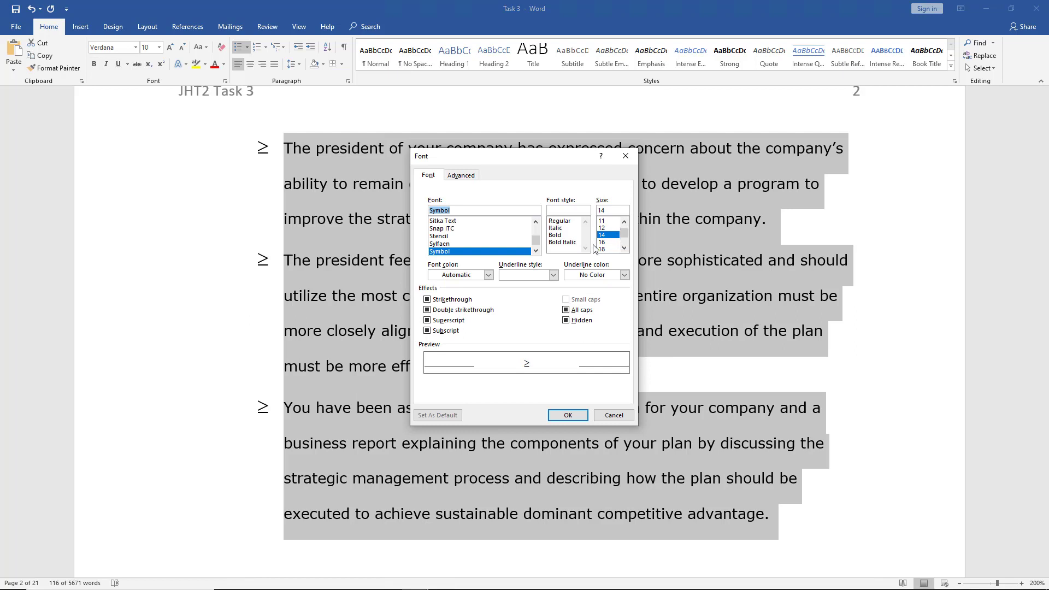
{"action": "left_click", "coordinate": [605, 248]}
{"action": "left_click", "coordinate": [561, 416]}
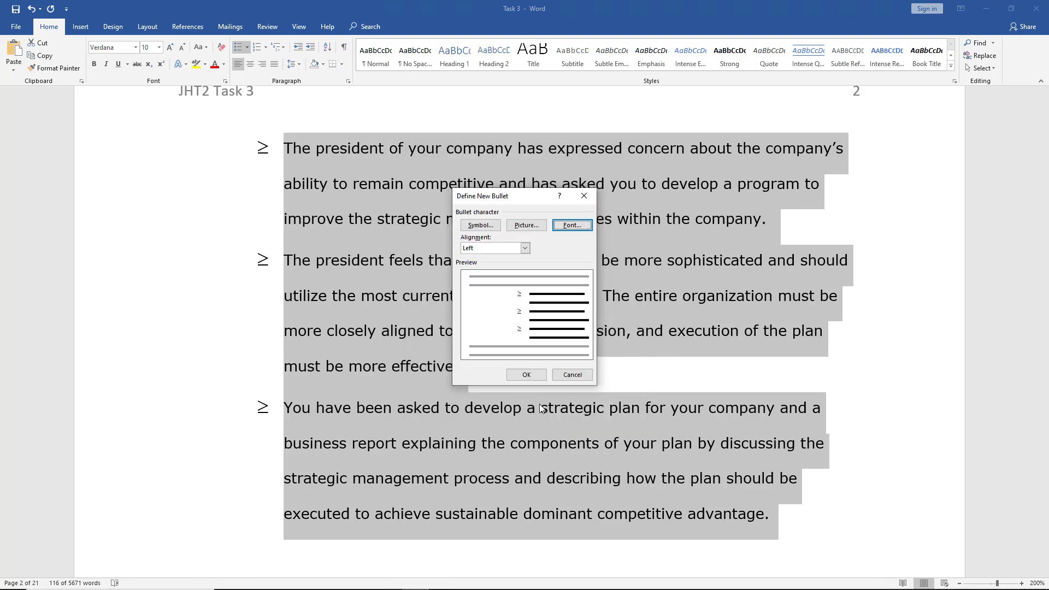
{"action": "left_click", "coordinate": [525, 375]}
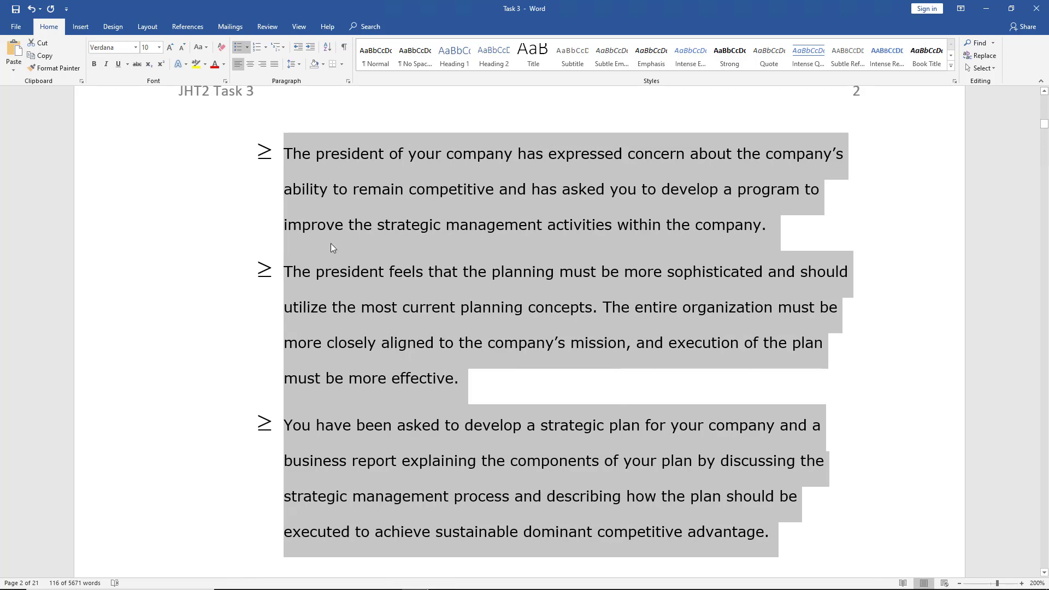
- Undo four edits to restore the starburst bullets, then select the second intro paragraph
{"action": "left_click", "coordinate": [31, 10]}
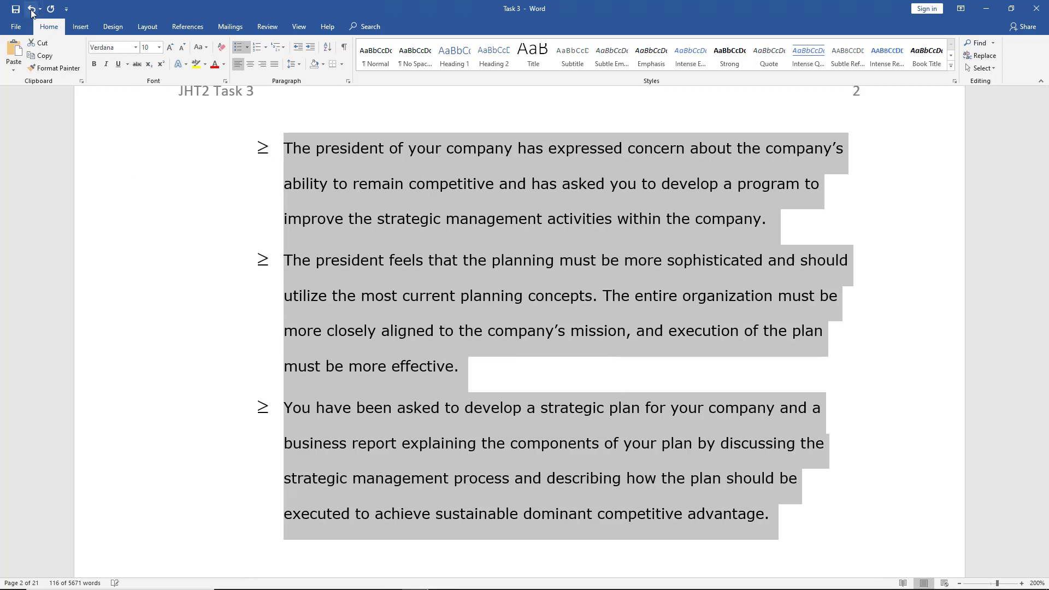
{"action": "left_click", "coordinate": [31, 10]}
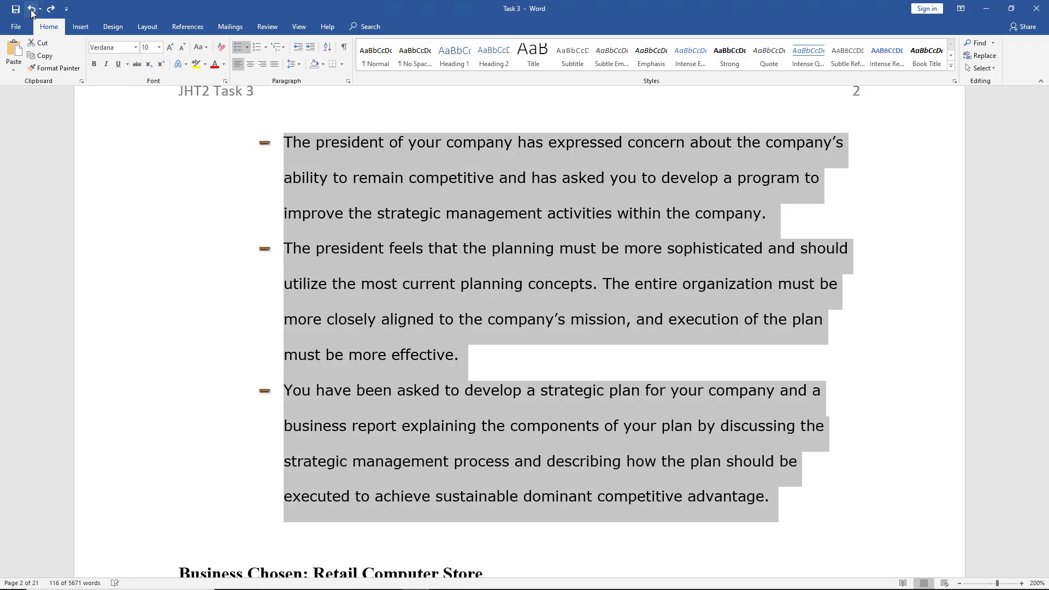
{"action": "left_click", "coordinate": [32, 10]}
{"action": "left_click", "coordinate": [31, 10]}
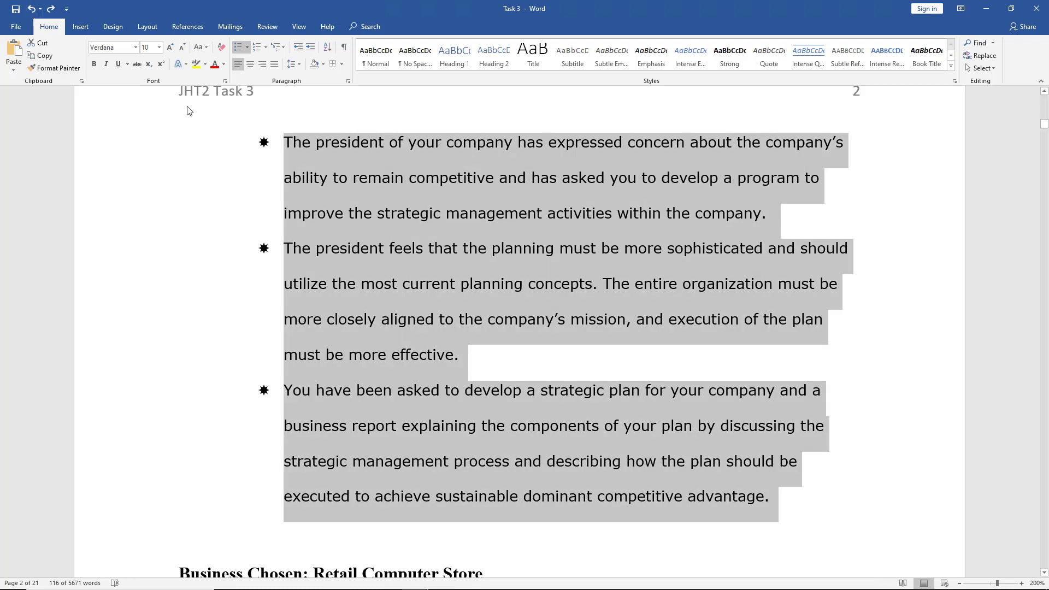
{"action": "left_click", "coordinate": [327, 180]}
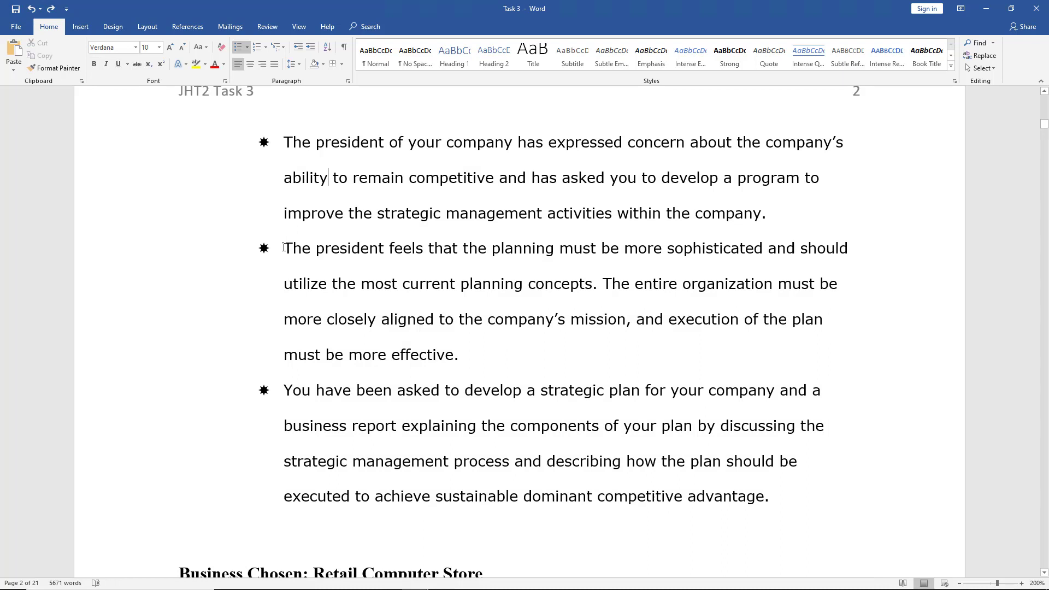
{"action": "left_click_drag", "start_coordinate": [283, 247], "coordinate": [498, 356]}
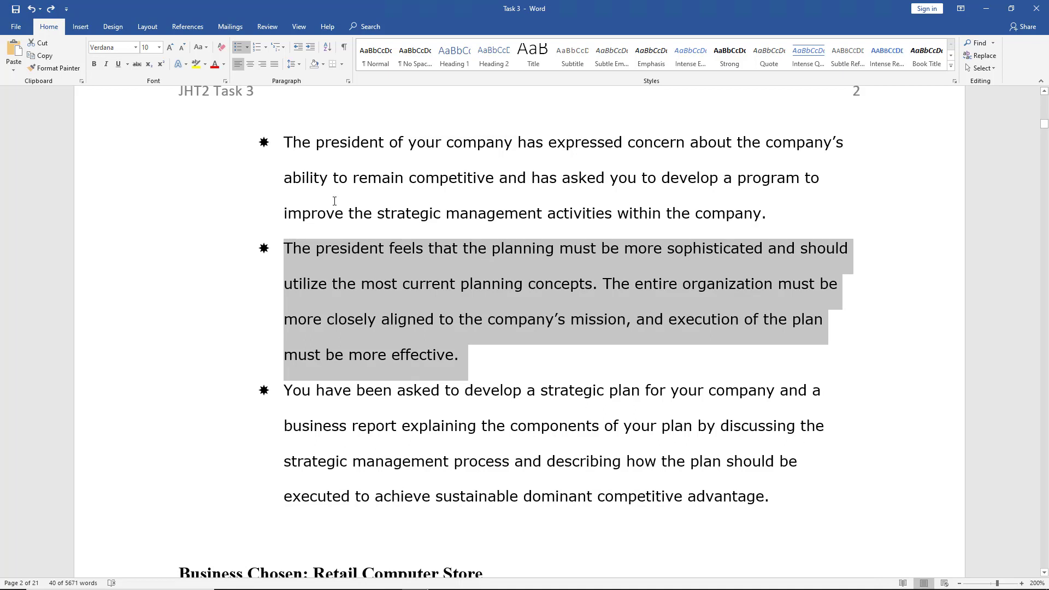
- Move 'The president feels…' to list level 2 with a hollow circle bullet, then select the third paragraph
{"action": "left_click", "coordinate": [247, 48]}
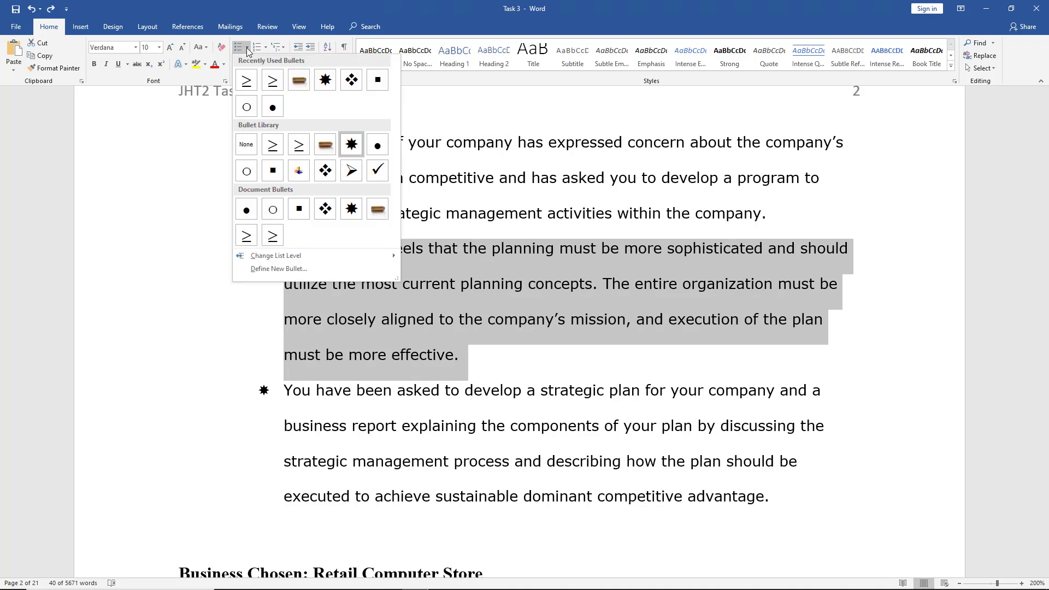
{"action": "mouse_move", "coordinate": [286, 258]}
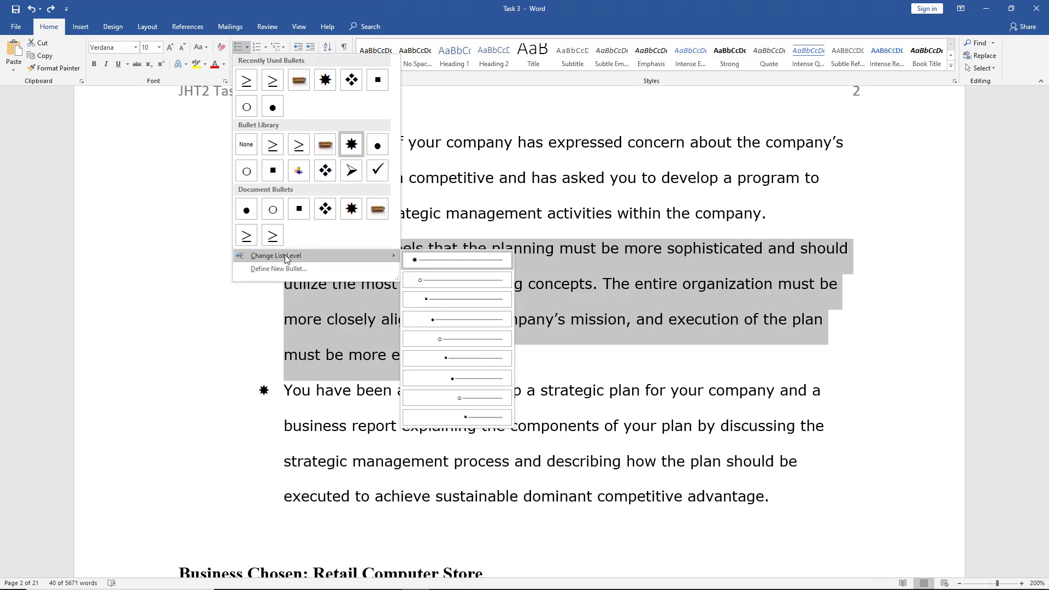
{"action": "left_click", "coordinate": [438, 281]}
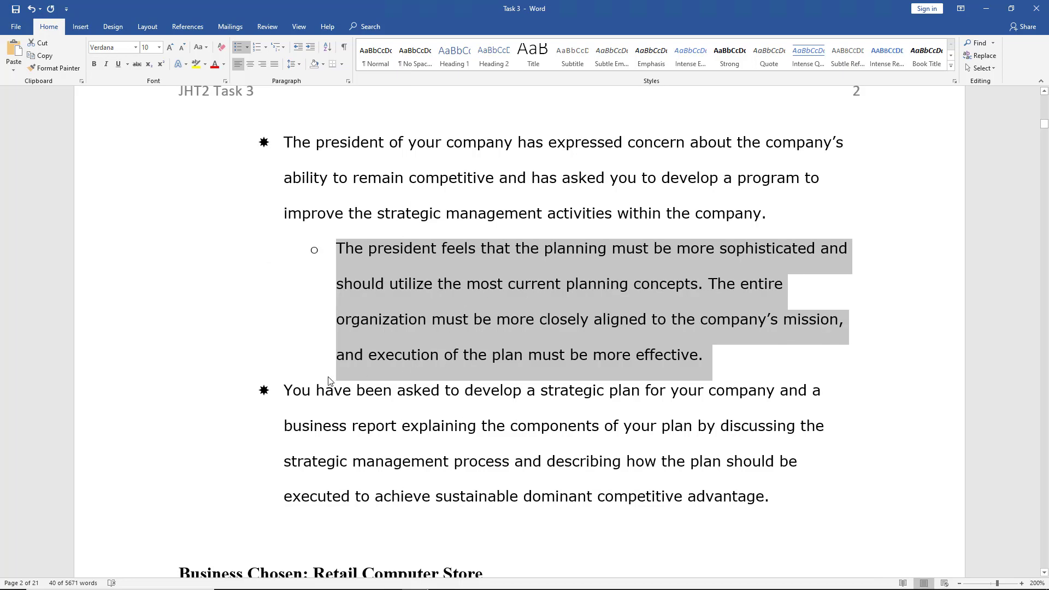
{"action": "left_click", "coordinate": [335, 356]}
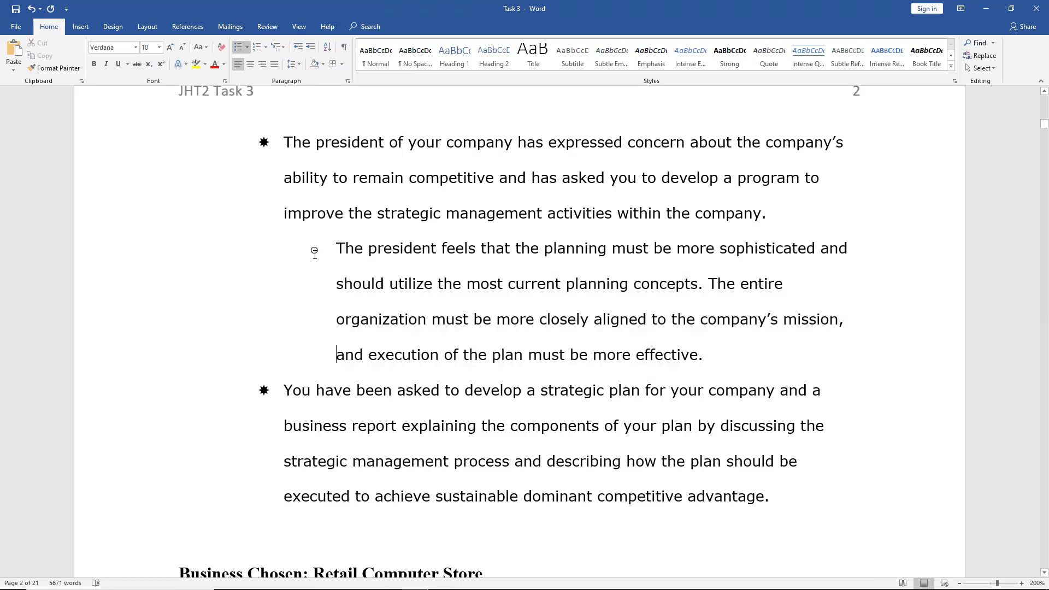
{"action": "left_click_drag", "start_coordinate": [284, 389], "coordinate": [820, 522]}
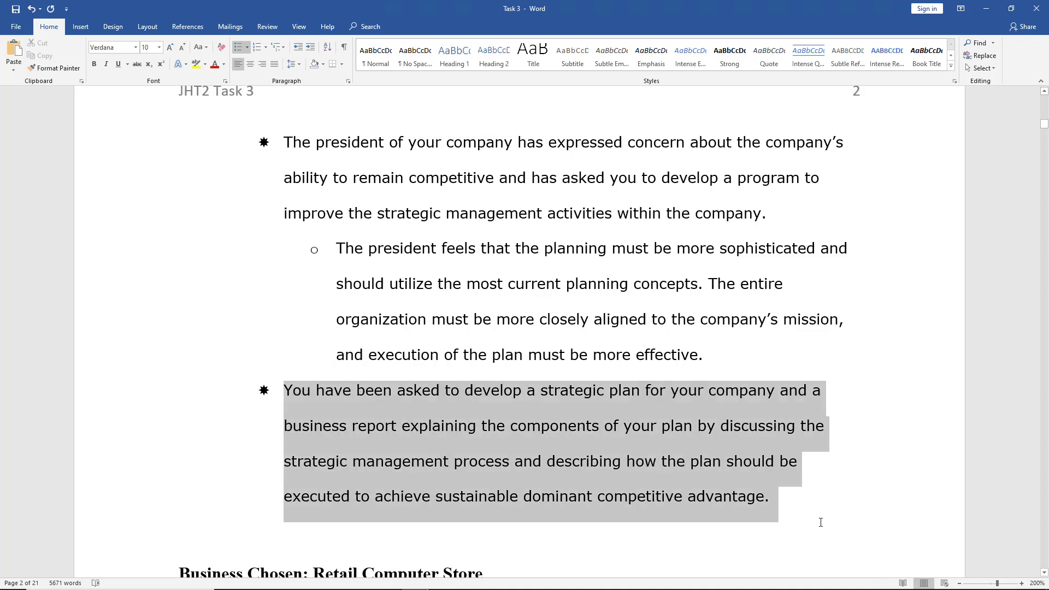
- Move 'You have been asked to develop…' to list level 3 with a square bullet
{"action": "left_click", "coordinate": [247, 50]}
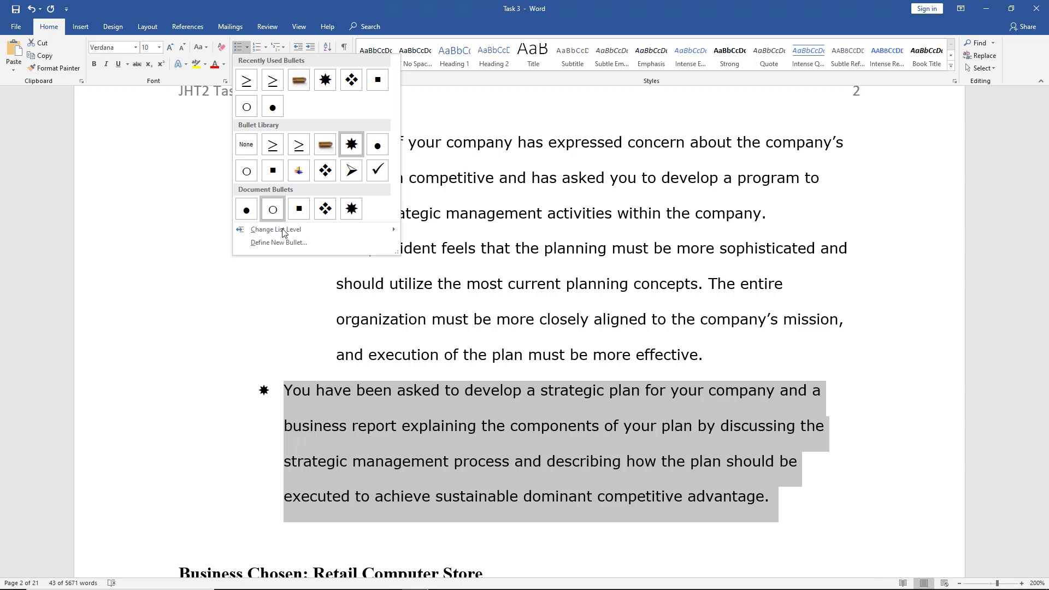
{"action": "mouse_move", "coordinate": [299, 232]}
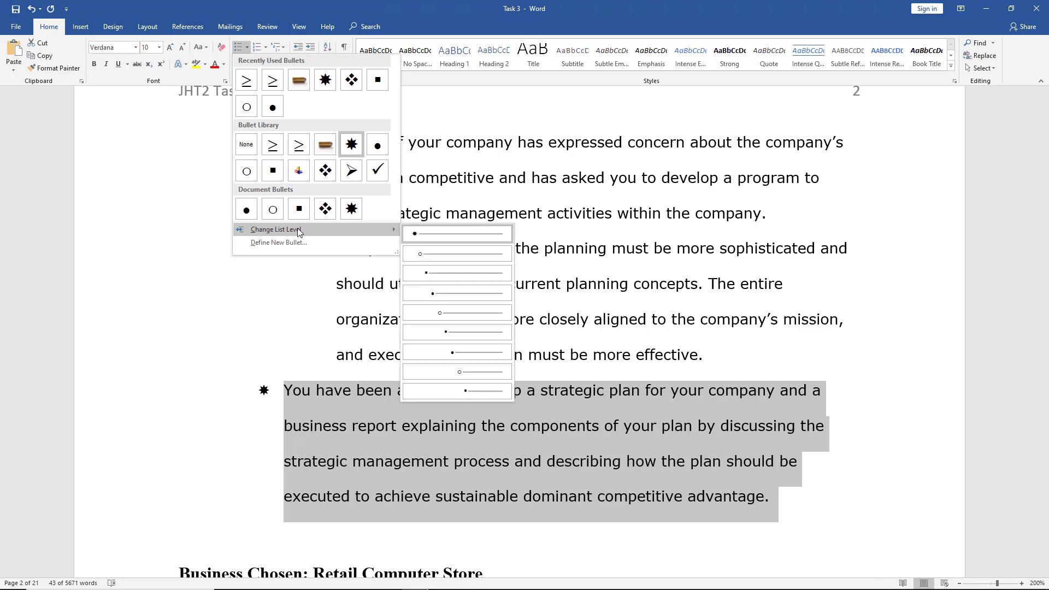
{"action": "left_click", "coordinate": [447, 271]}
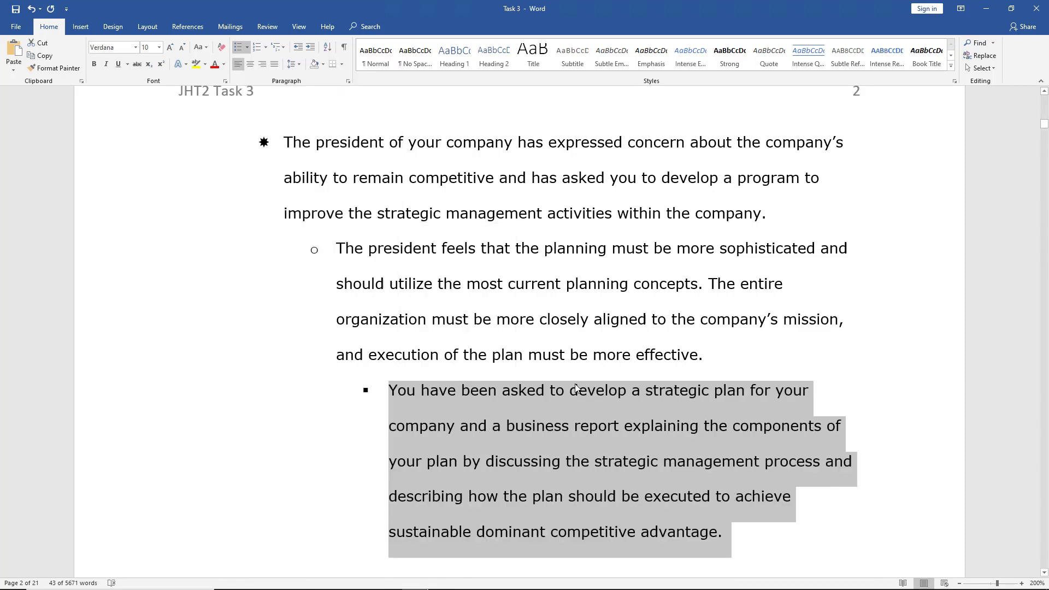